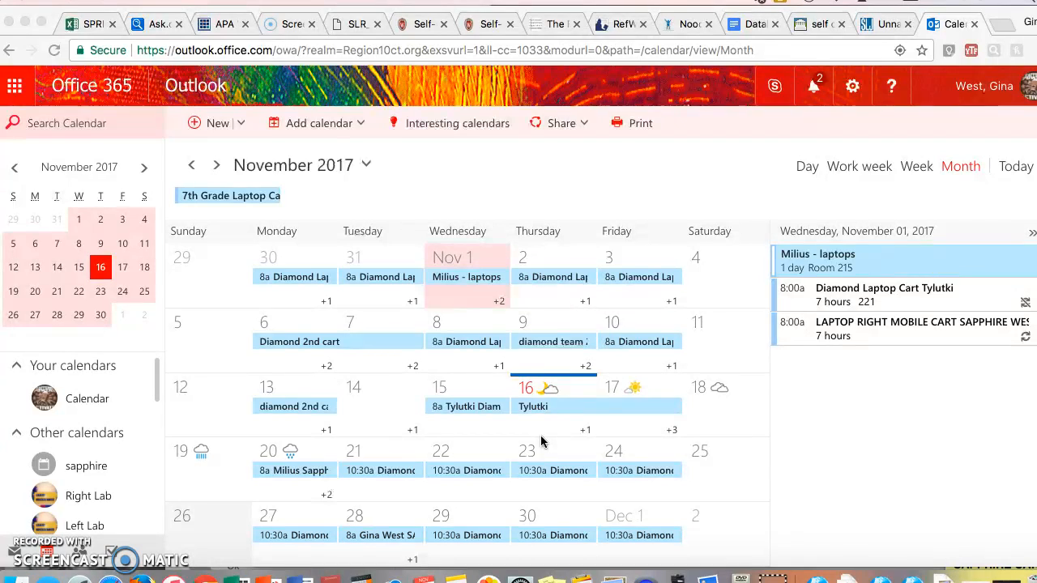
# Bring up the sticky note listing the Diamond and Sapphire carts, examine the cart names, and move it aside
pyautogui.click(700, 455)
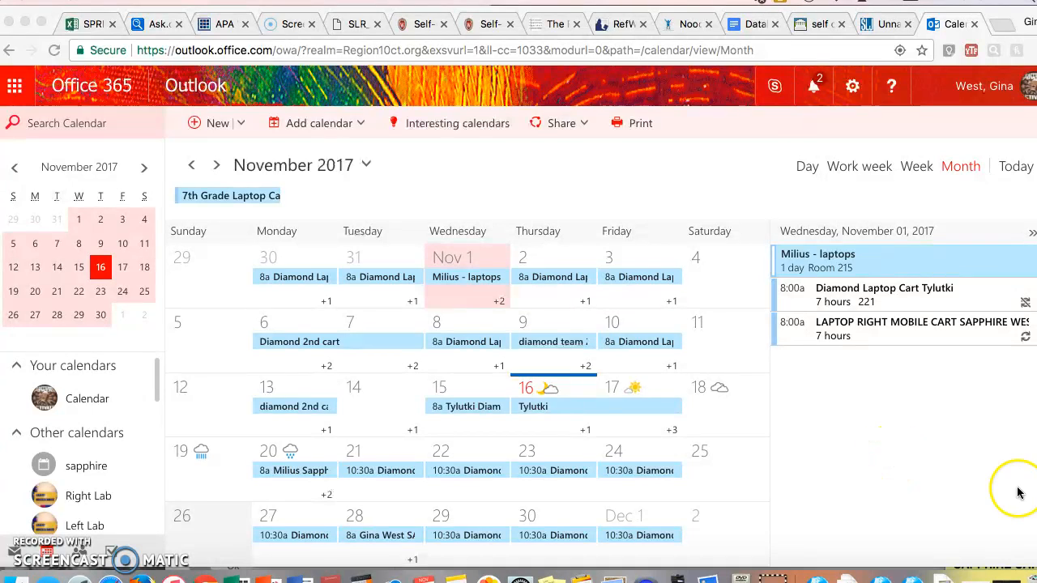
pyautogui.click(1008, 568)
pyautogui.moveTo(1003, 520); pyautogui.dragTo(913, 463)
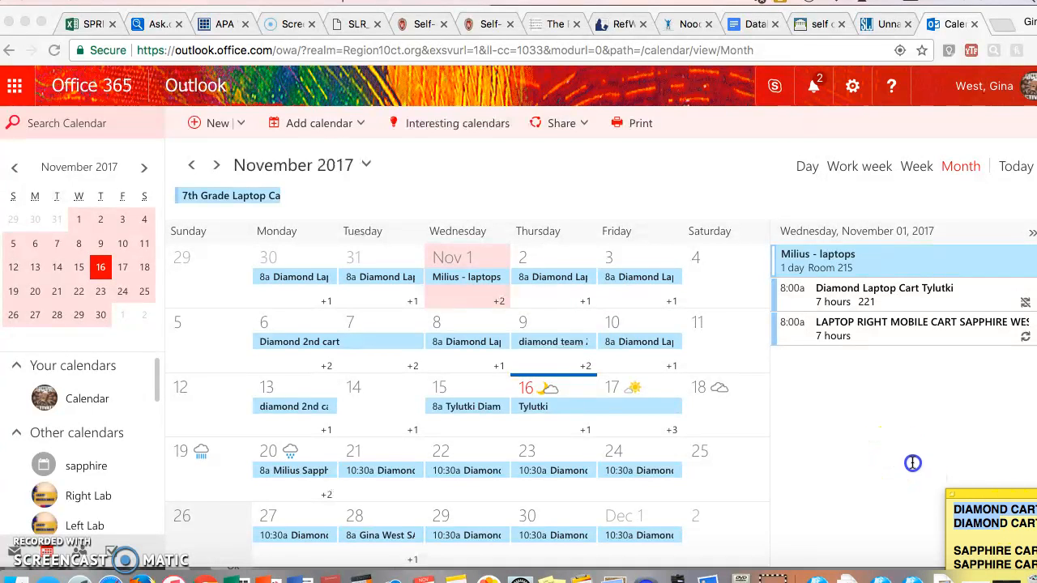
pyautogui.moveTo(970, 484); pyautogui.dragTo(867, 409)
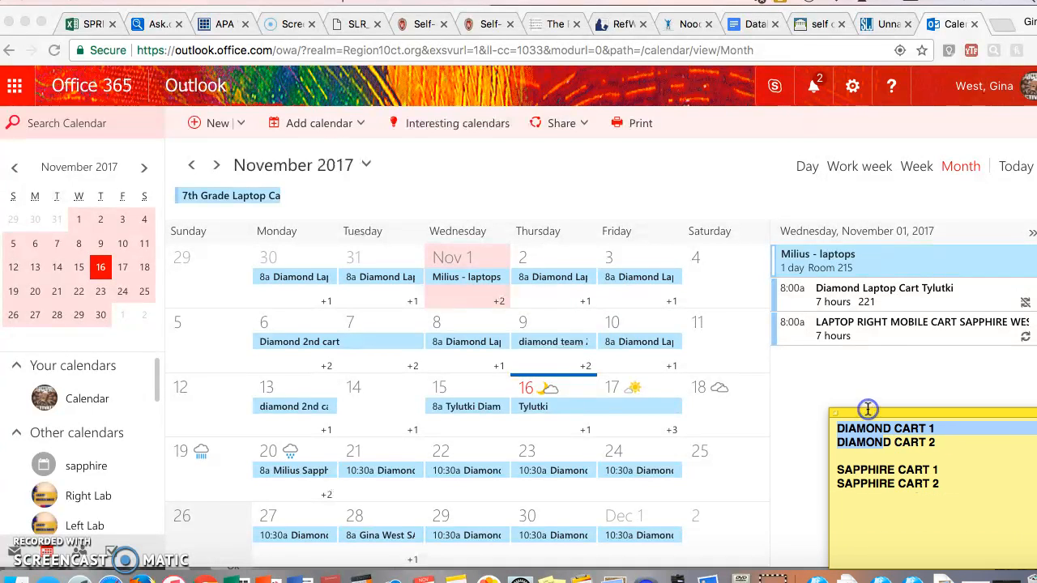
pyautogui.click(803, 511)
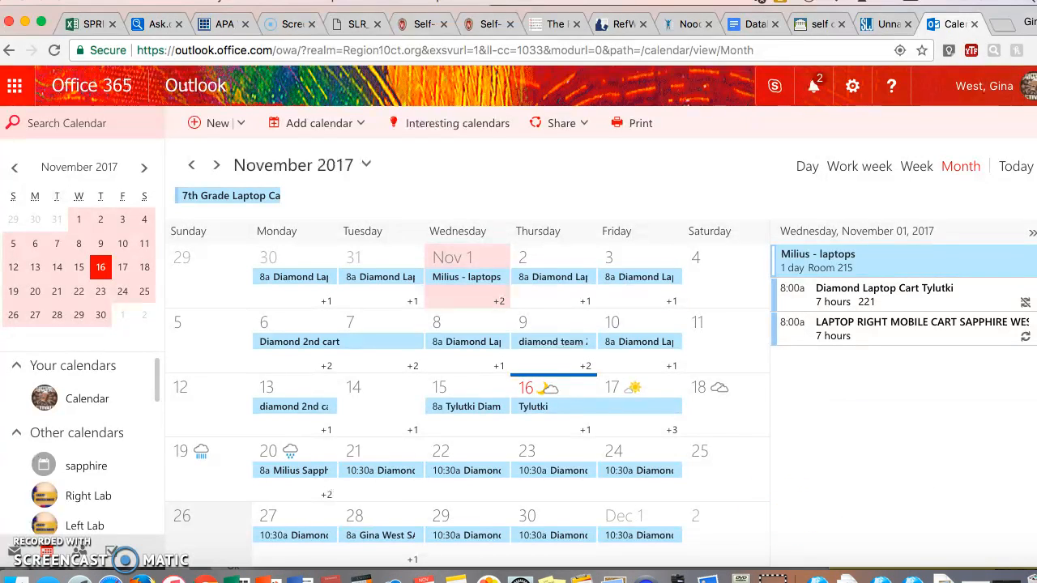
pyautogui.click(553, 580)
pyautogui.click(970, 465)
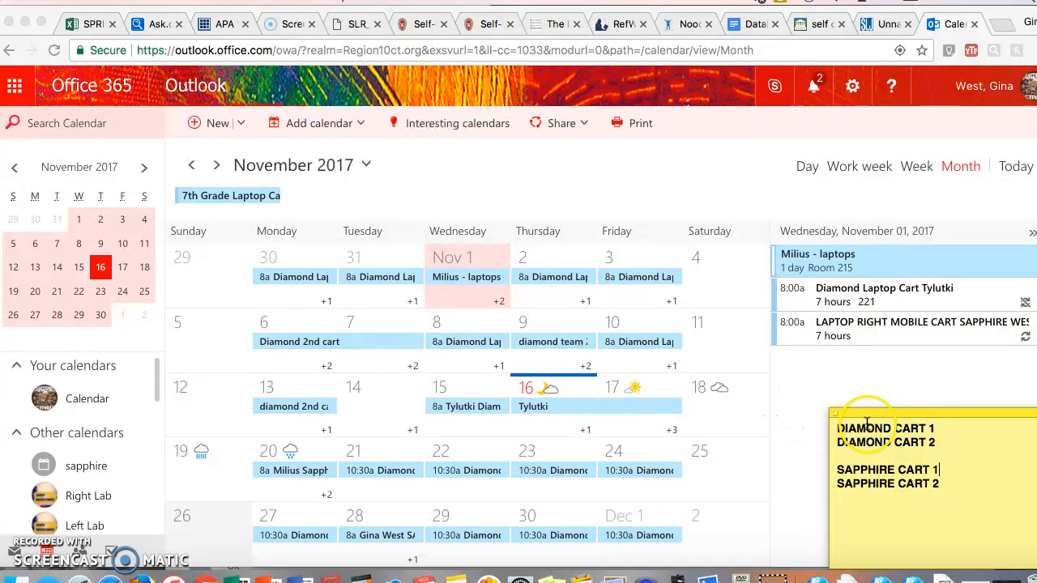
pyautogui.moveTo(882, 414); pyautogui.dragTo(1027, 445)
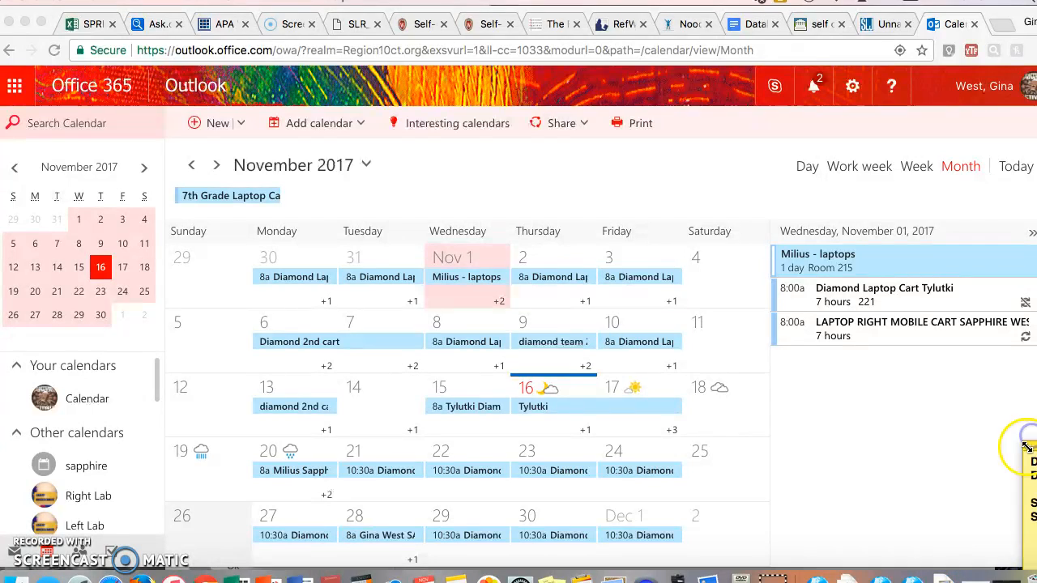
pyautogui.click(973, 451)
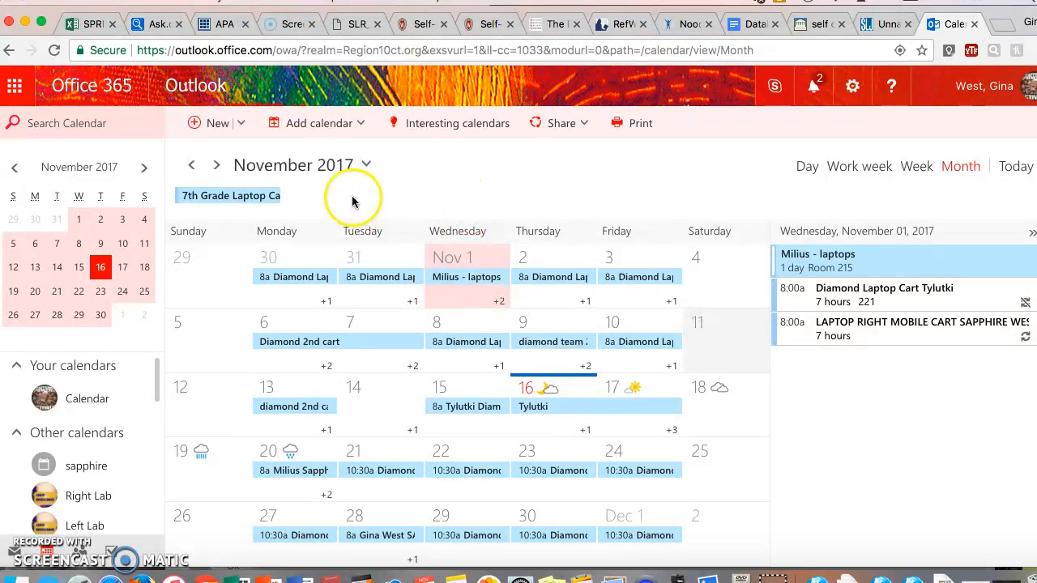
# Start a new event on Monday, February 5, 2018, titled "Sapphire Cart 1" followed by the teacher's last name
pyautogui.click(213, 166)
pyautogui.click(213, 165)
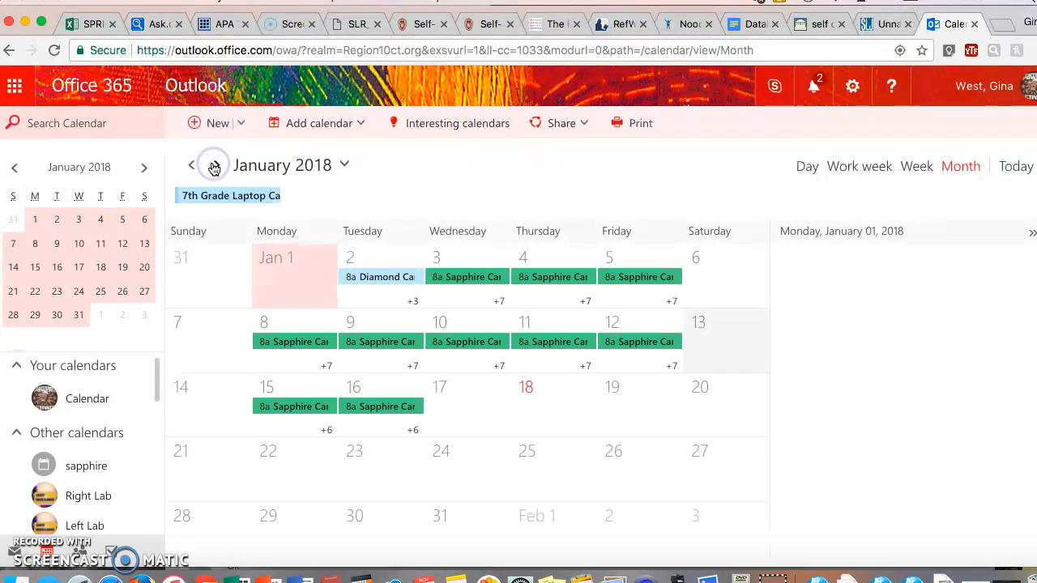
pyautogui.click(214, 167)
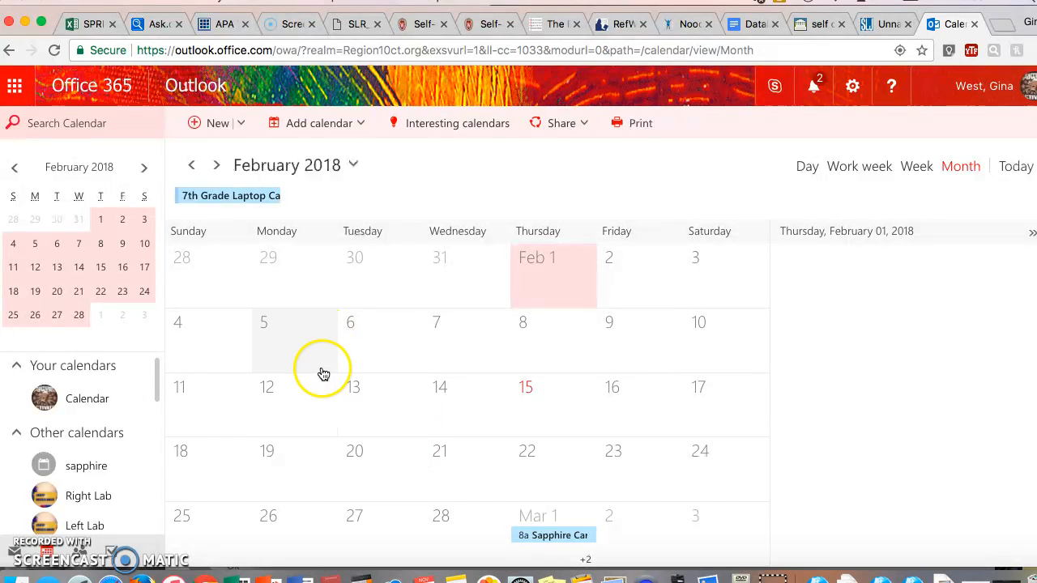
pyautogui.doubleClick(299, 346)
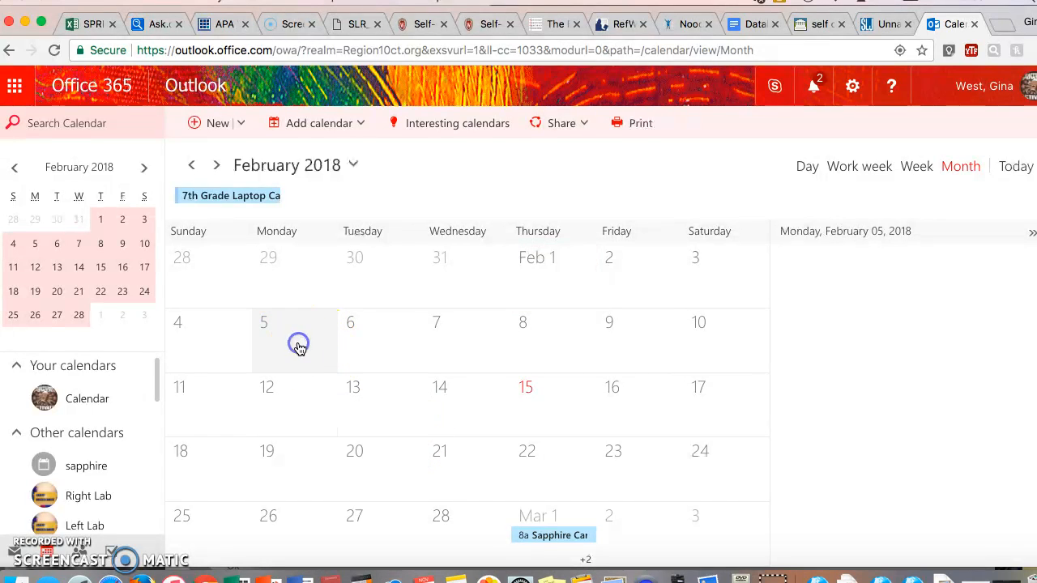
pyautogui.click(177, 207)
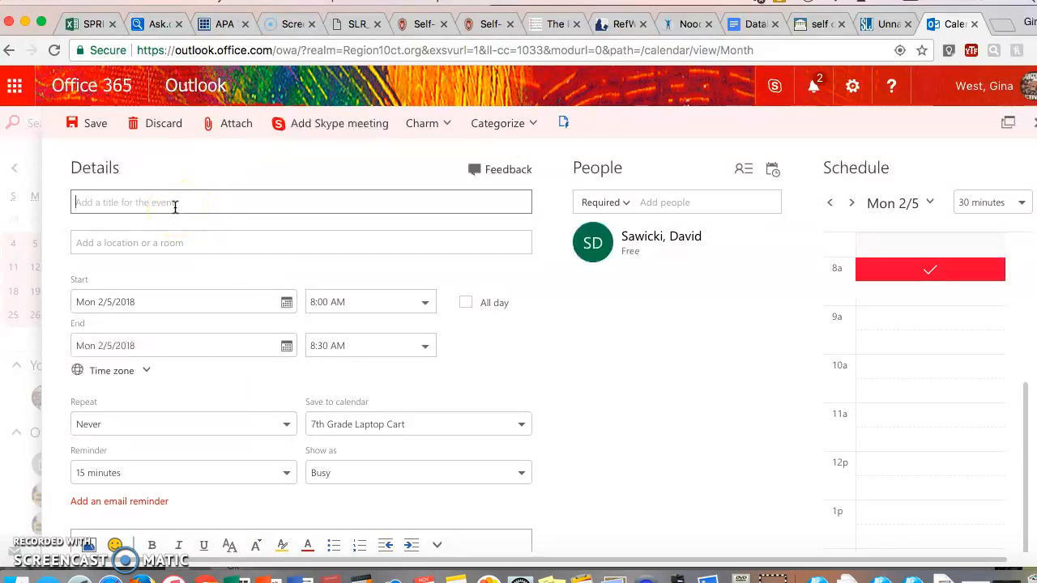
pyautogui.write('Sapphire Cart 1 WEST')
# Set the event's location to room 217 and its end time to 10:30 AM
pyautogui.click(167, 241)
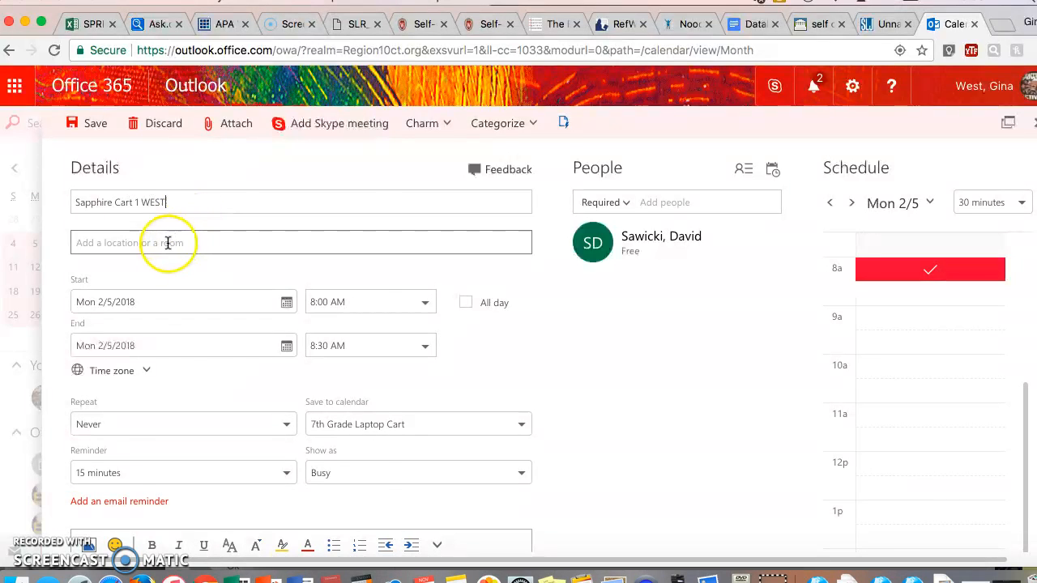
pyautogui.click(150, 303)
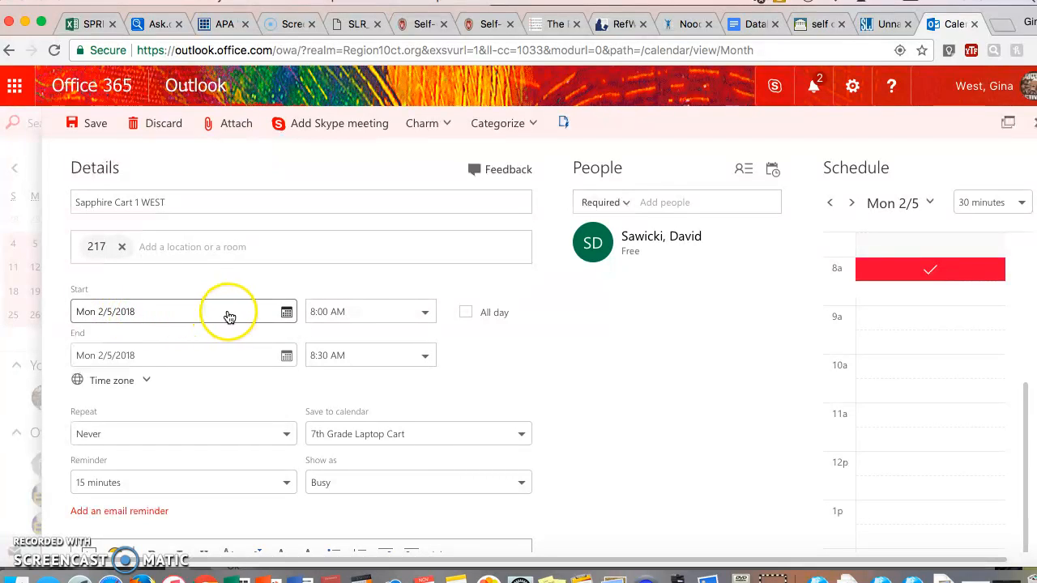
pyautogui.click(425, 358)
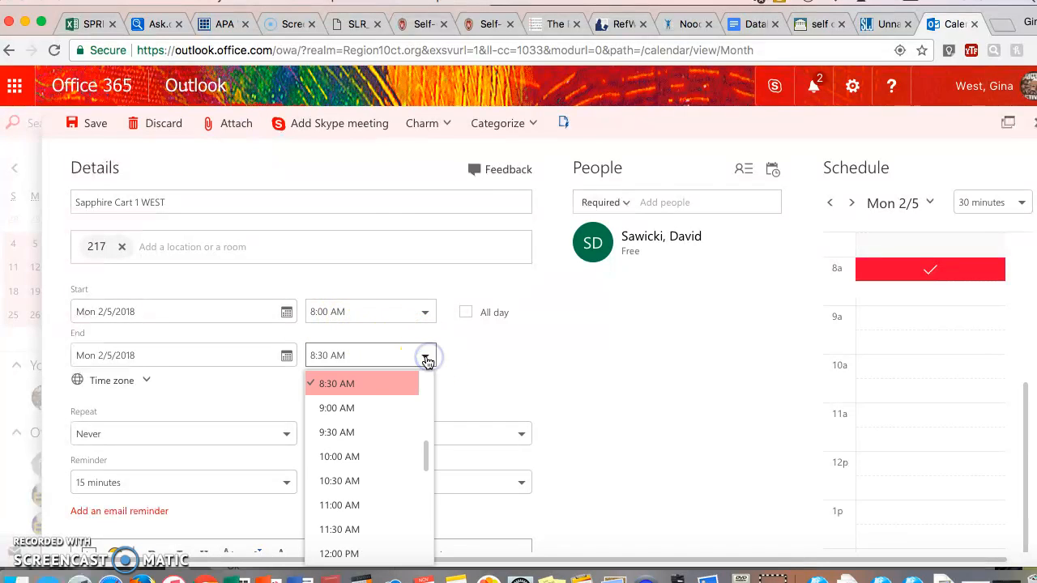
pyautogui.click(361, 481)
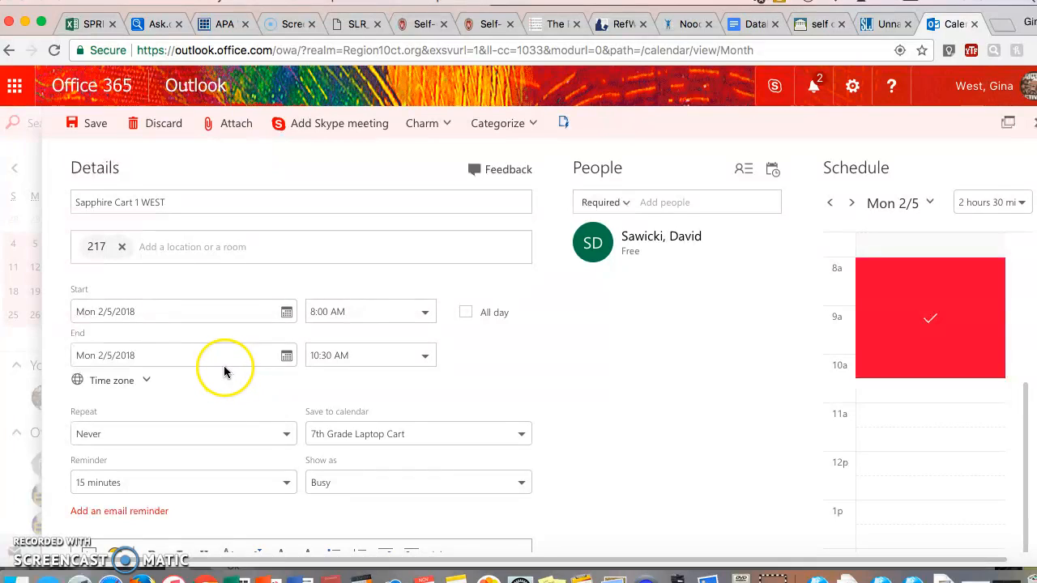
# Choose 7th Grade Laptop Cart as the calendar for the event and save it
pyautogui.scroll(-2, 251, 405)
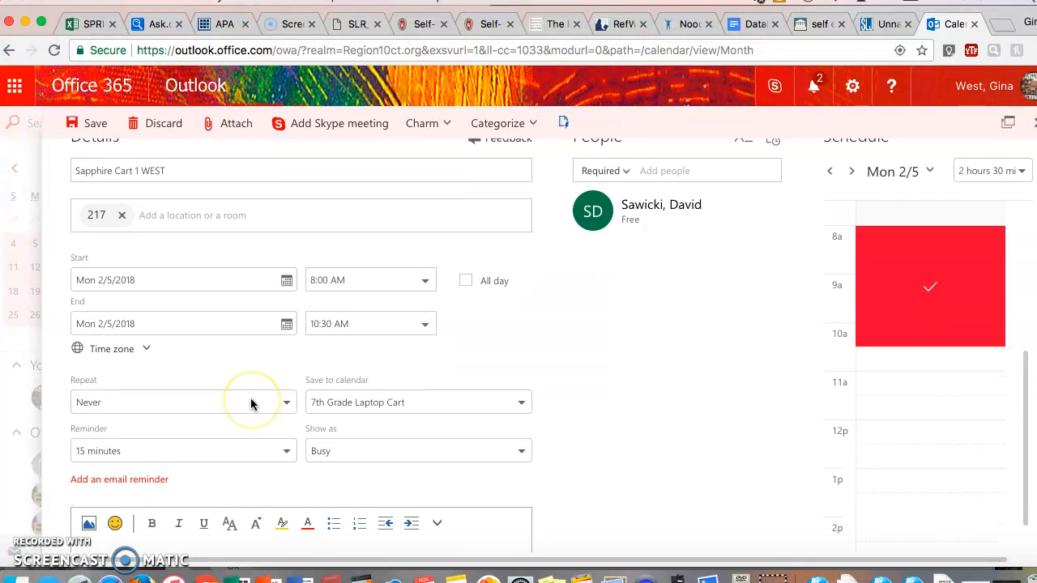
pyautogui.click(409, 372)
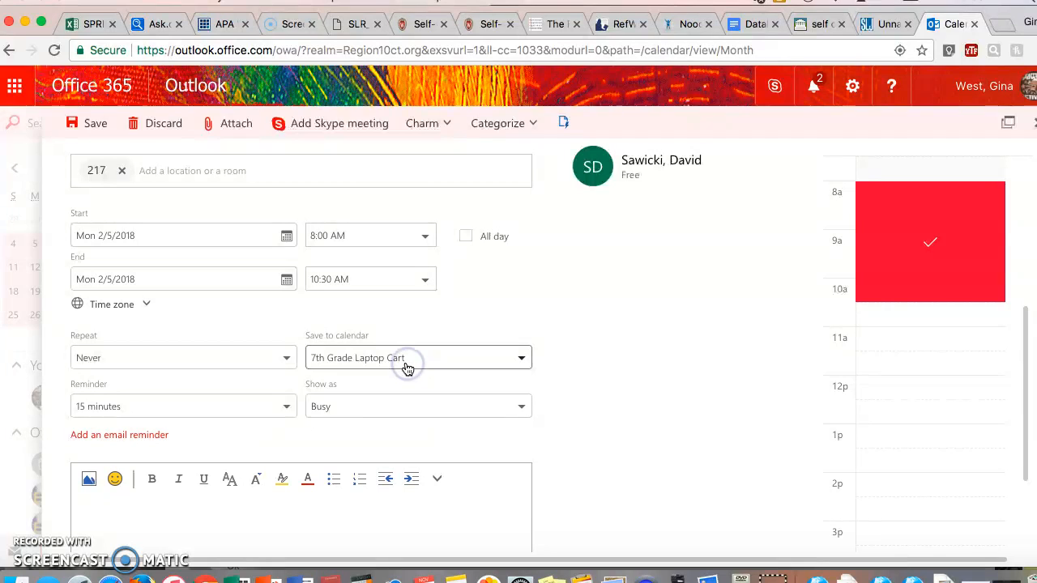
pyautogui.click(379, 365)
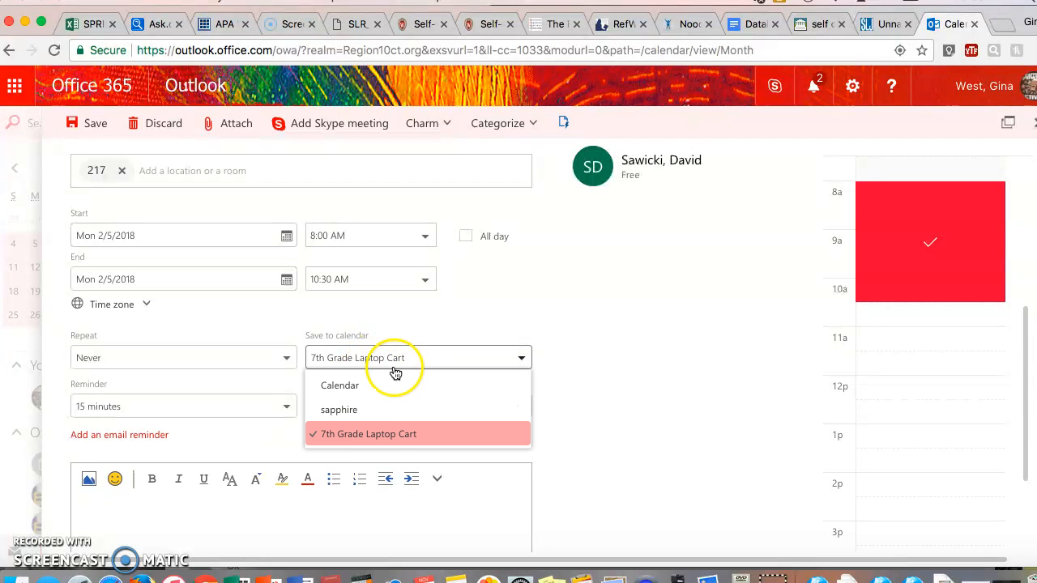
pyautogui.click(377, 437)
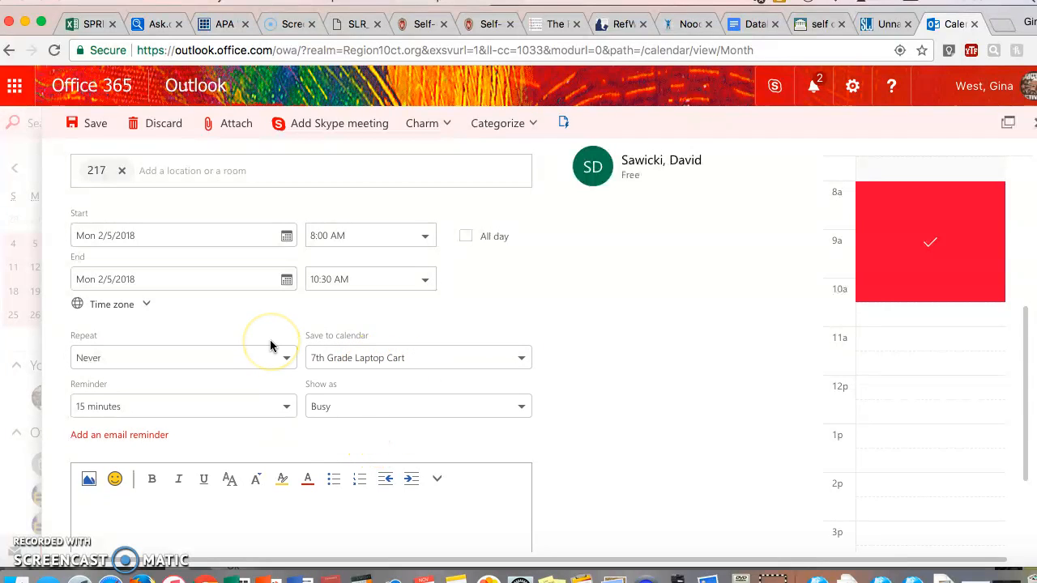
pyautogui.scroll(1, 271, 346)
pyautogui.scroll(2, 271, 346)
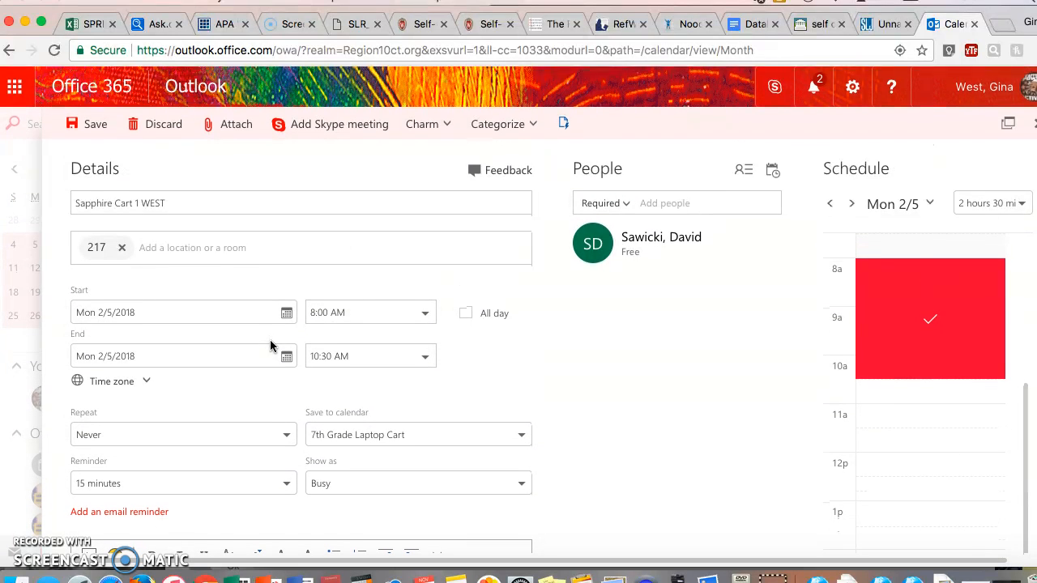
pyautogui.click(93, 125)
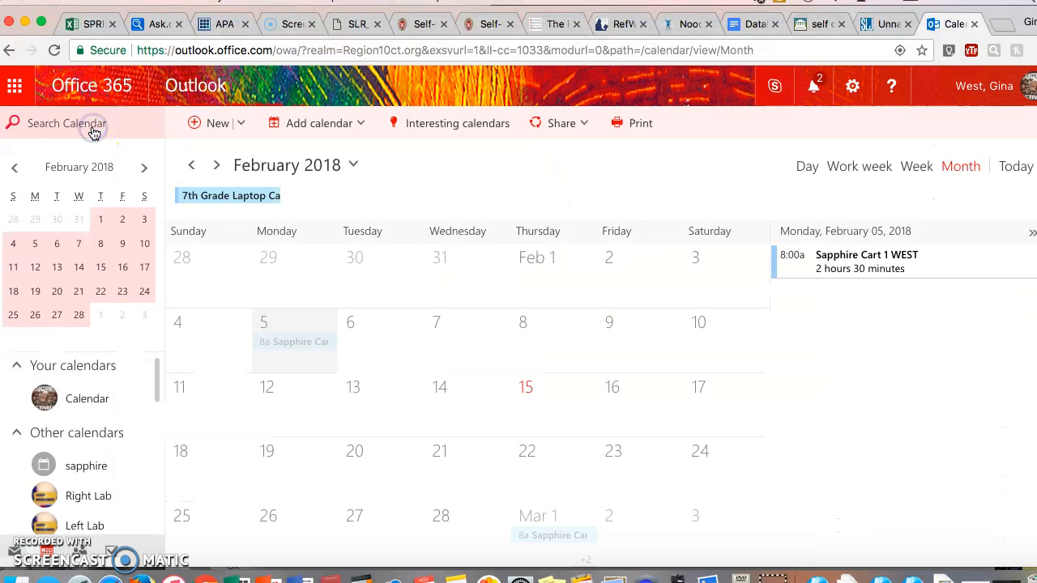
# Create a second February 5 event titled "Sapphire Cart 1" plus the teacher's last name, with location 217
pyautogui.doubleClick(309, 362)
pyautogui.click(243, 204)
pyautogui.write('Sapphire Cart 1 WEST')
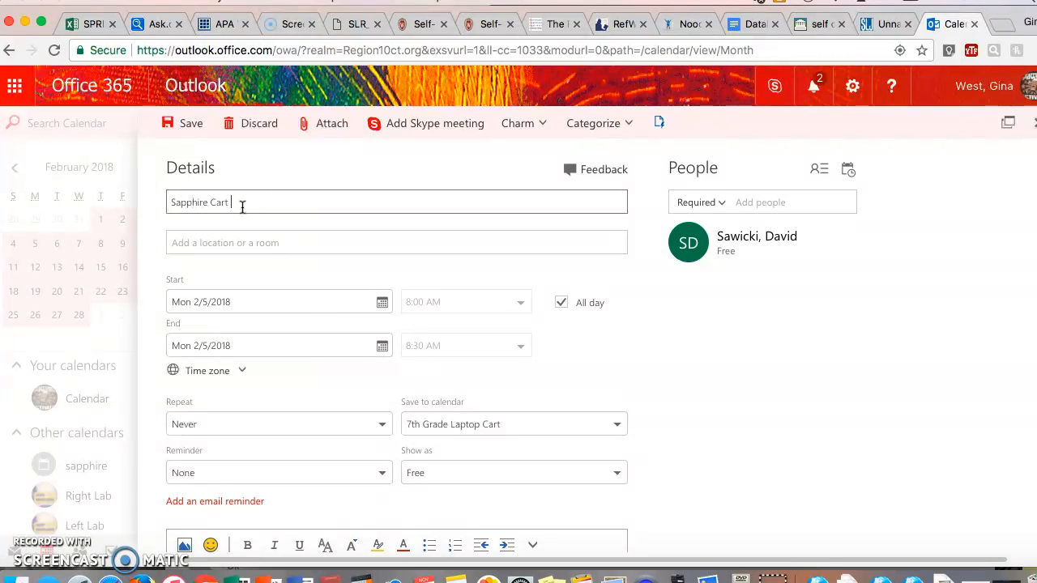
pyautogui.click(213, 239)
pyautogui.click(227, 297)
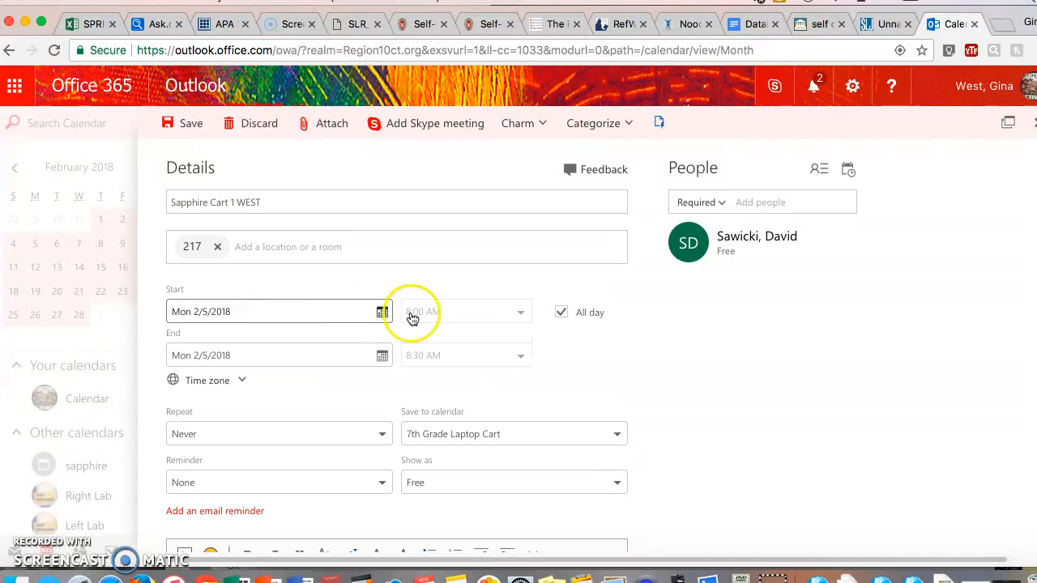
# Turn off the all-day option, schedule the event from 12:30 PM to 3:00 PM, and save it
pyautogui.click(562, 316)
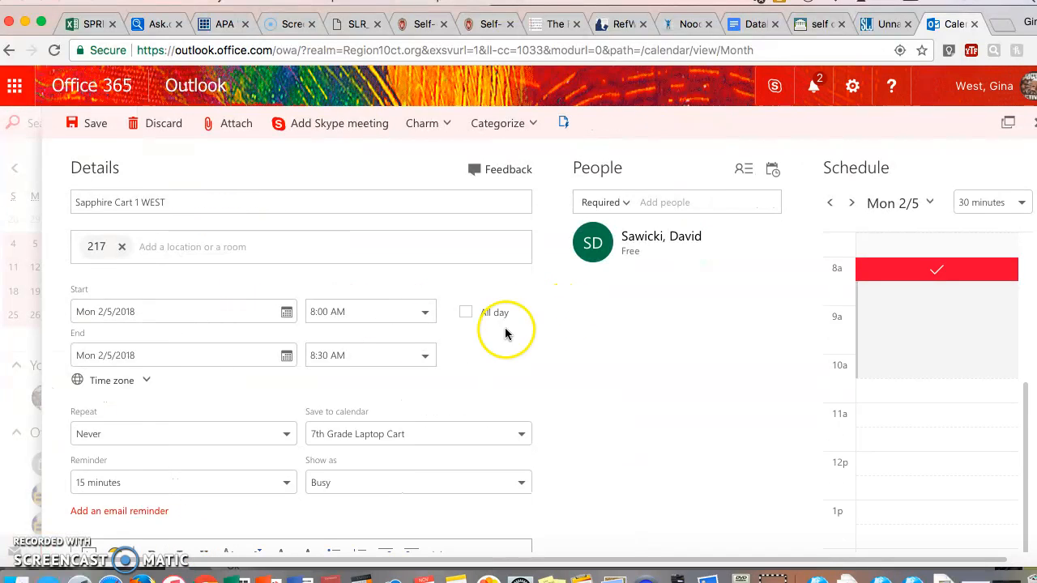
pyautogui.click(427, 316)
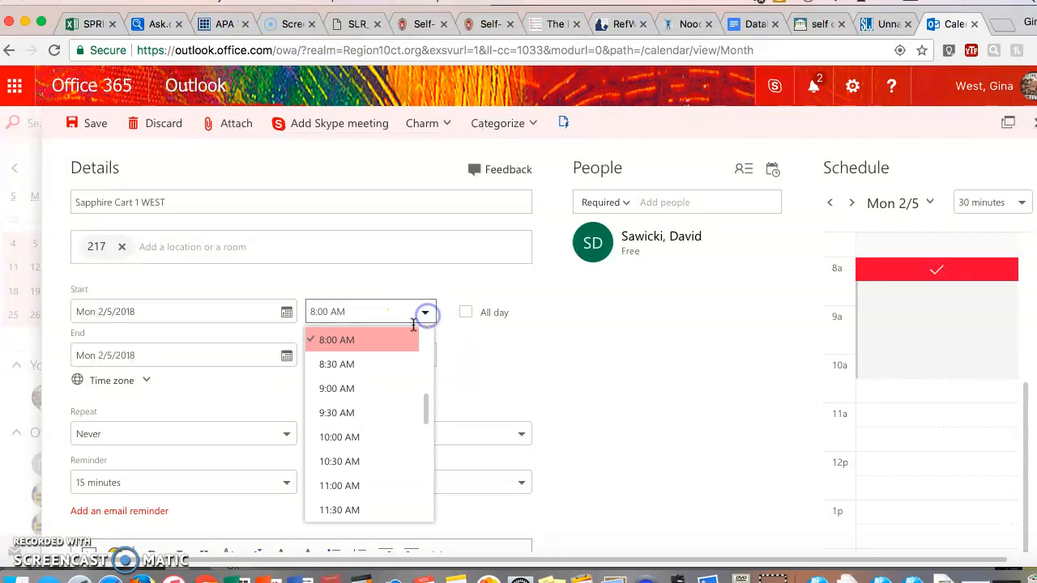
pyautogui.moveTo(430, 413); pyautogui.dragTo(424, 425)
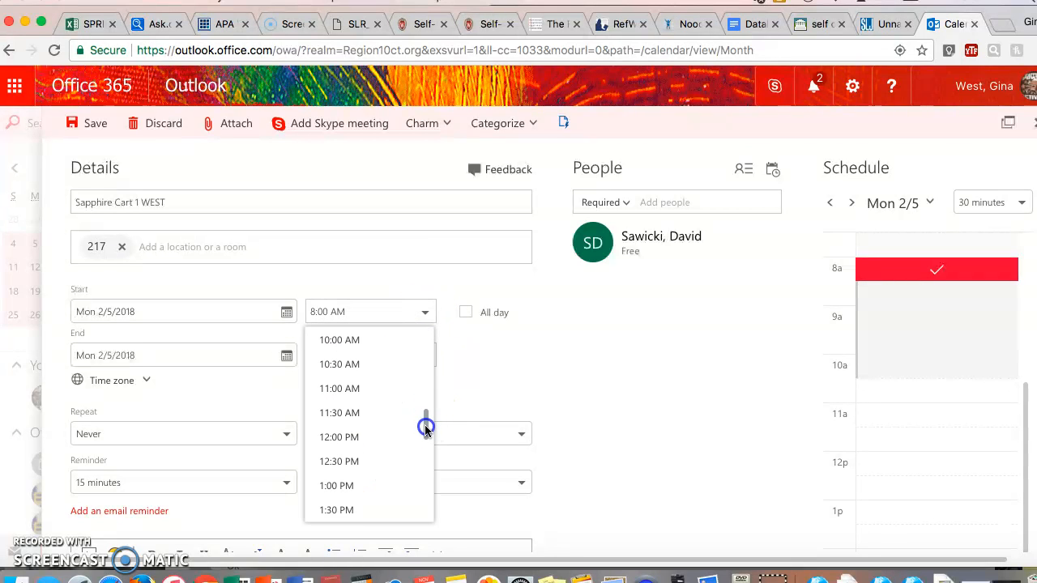
pyautogui.click(341, 459)
pyautogui.click(420, 356)
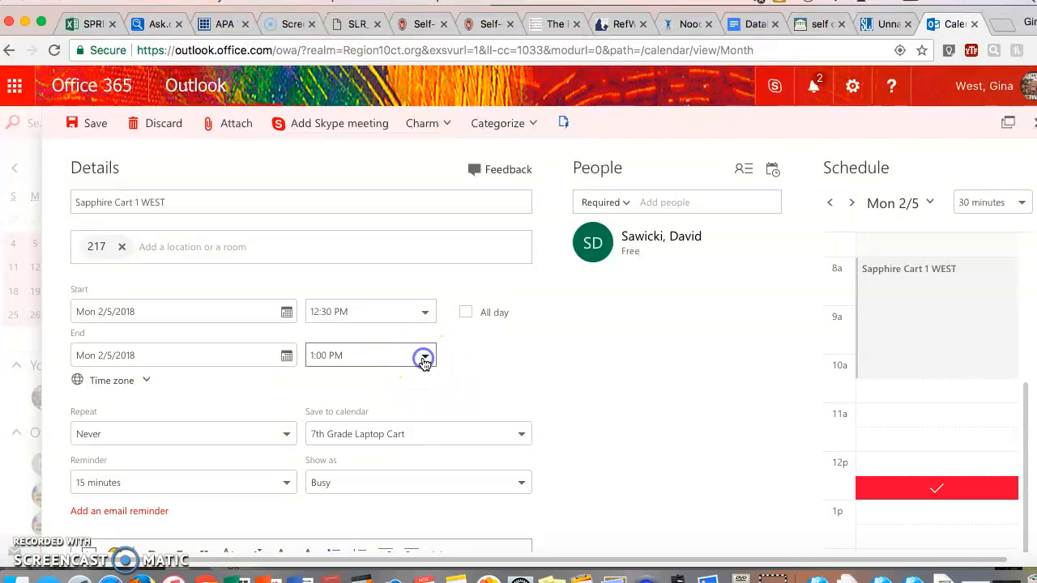
pyautogui.click(370, 481)
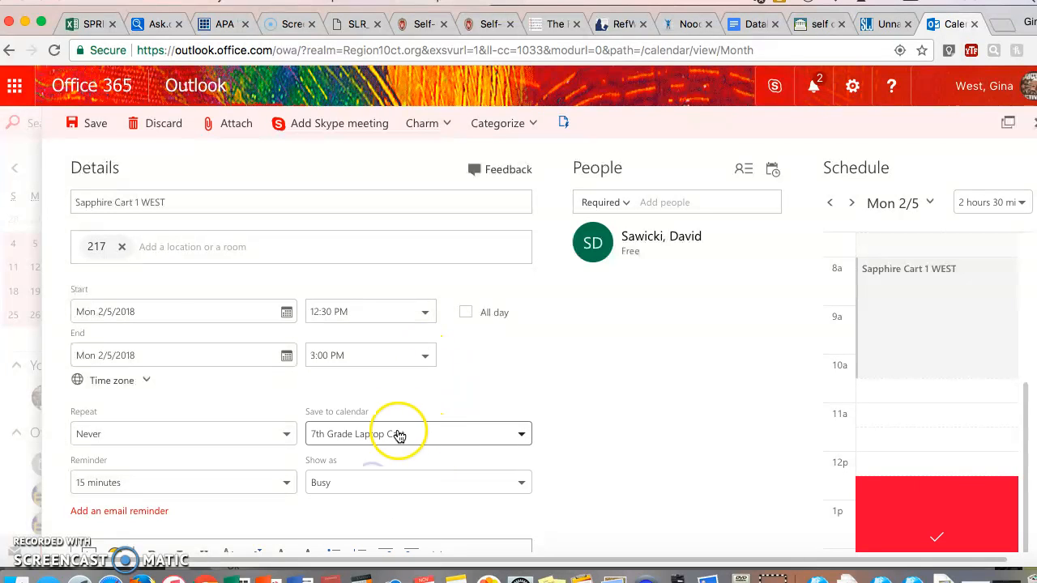
pyautogui.click(91, 122)
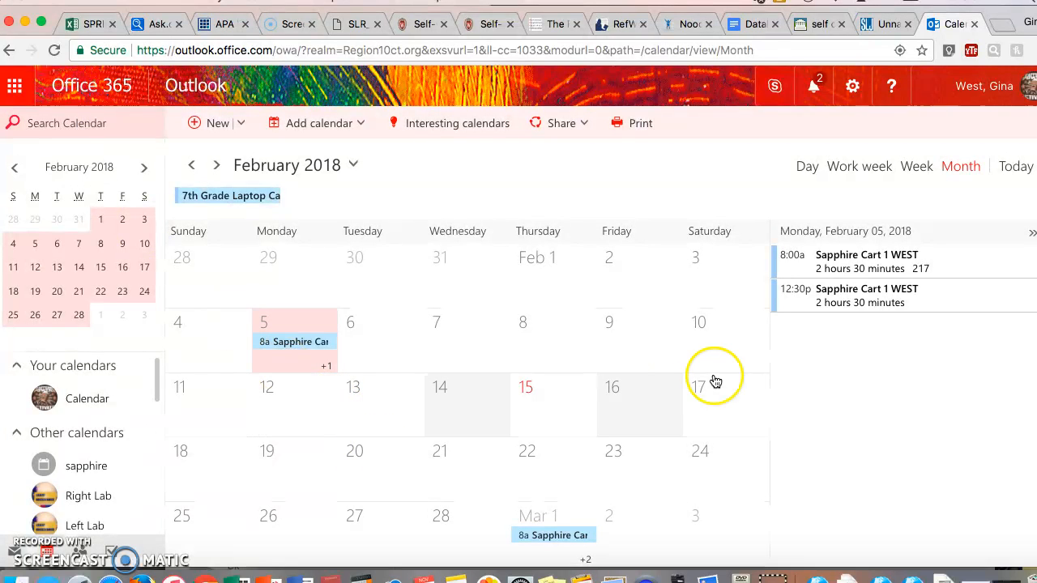
# Review the two February 5 bookings in the day view and return to the month view
pyautogui.click(807, 167)
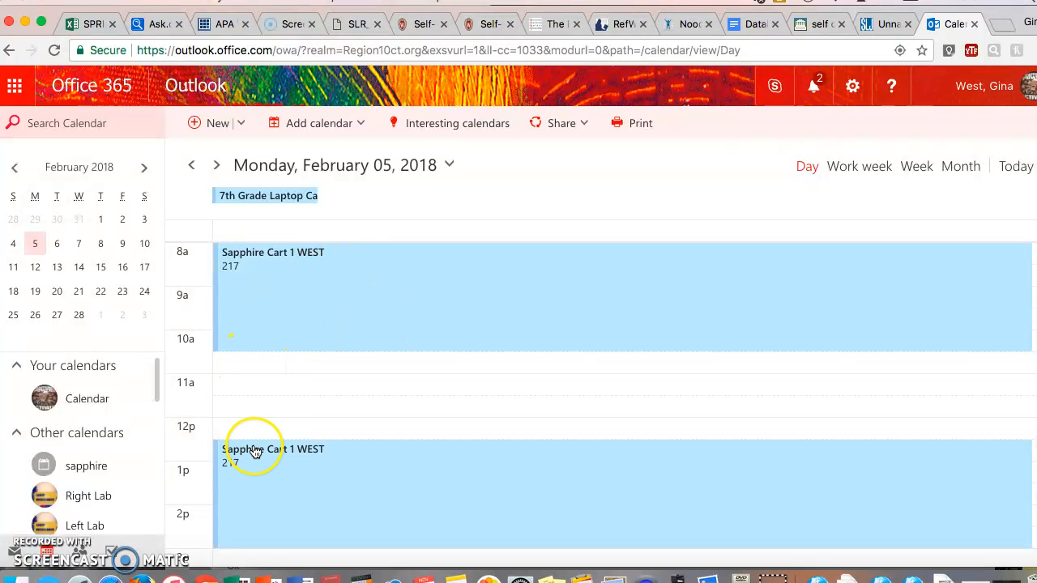
pyautogui.hscroll(-5, 253, 450)
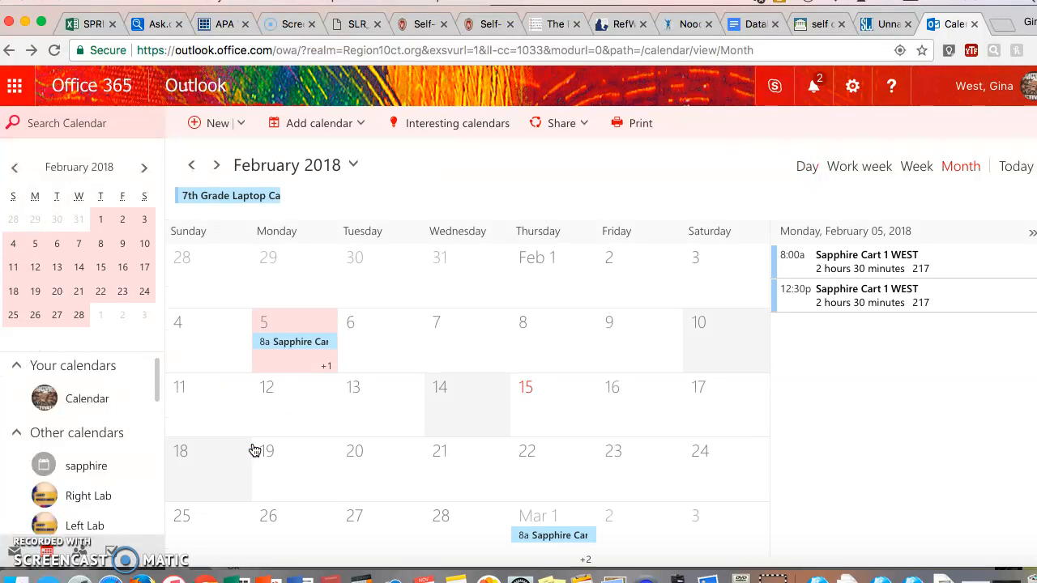
pyautogui.click(299, 365)
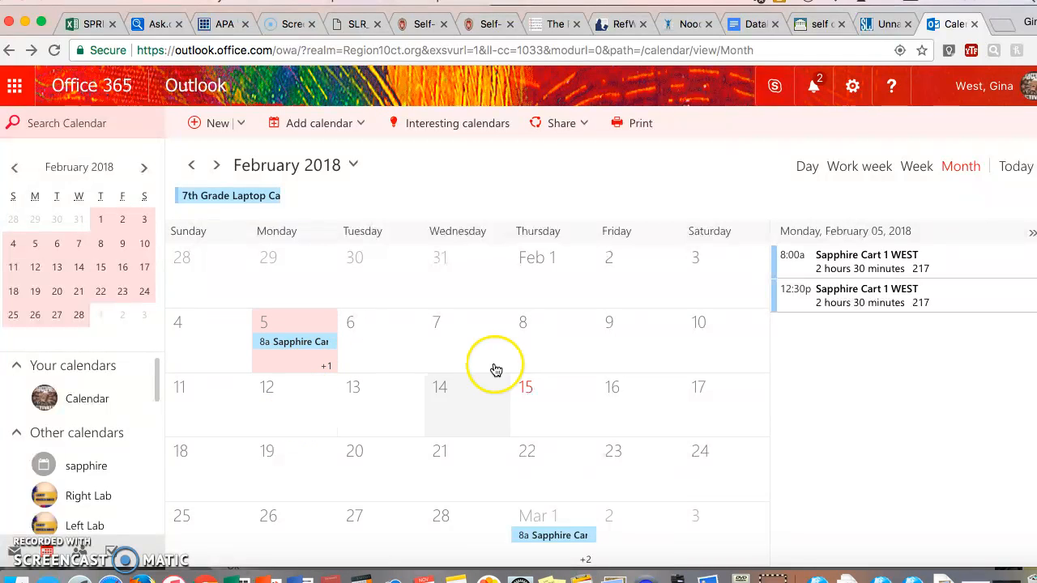
# Start a new event on Thursday, February 8, titled "Sapphire Cart 1" plus the teacher's last name, with location 217
pyautogui.doubleClick(544, 333)
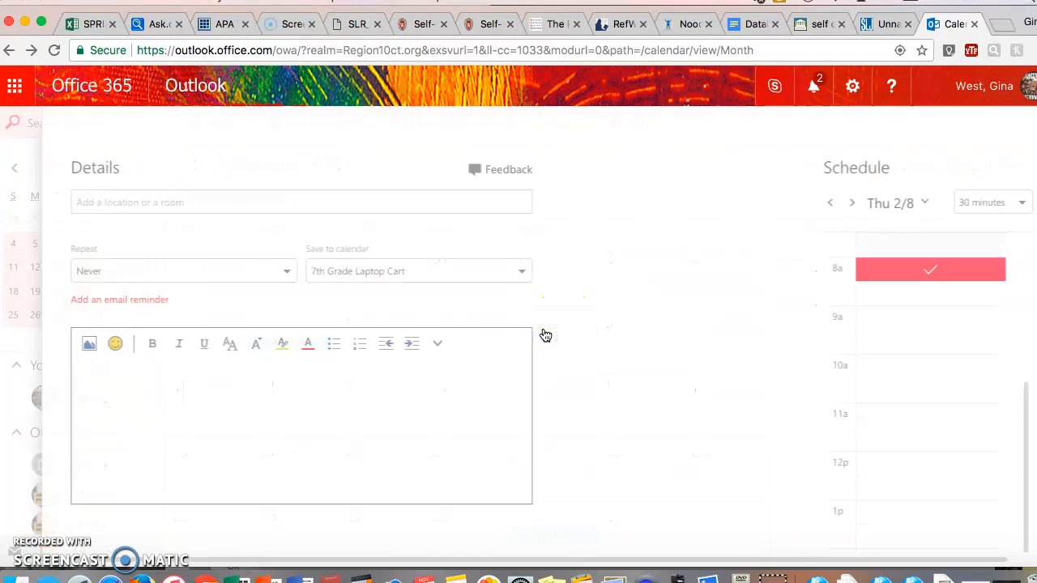
pyautogui.click(169, 204)
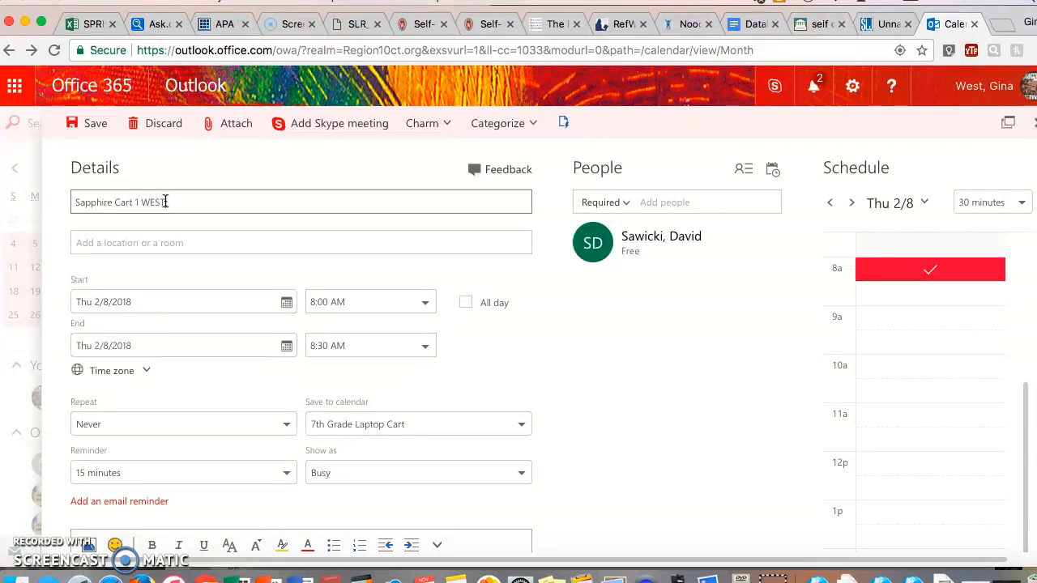
pyautogui.click(162, 237)
pyautogui.click(133, 298)
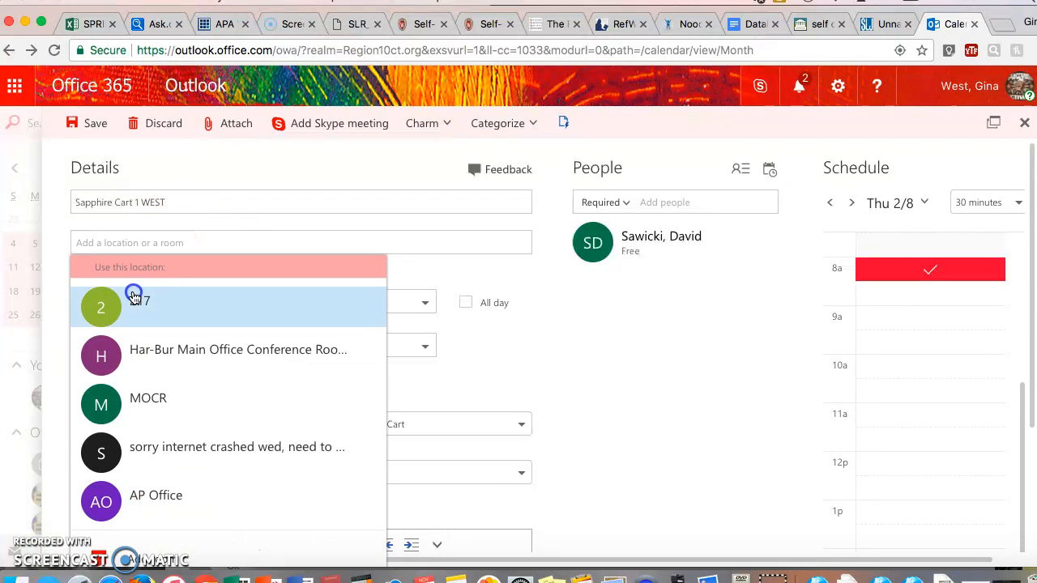
# Schedule the February 8 event from 8:00 AM to 10:30 AM
pyautogui.click(424, 314)
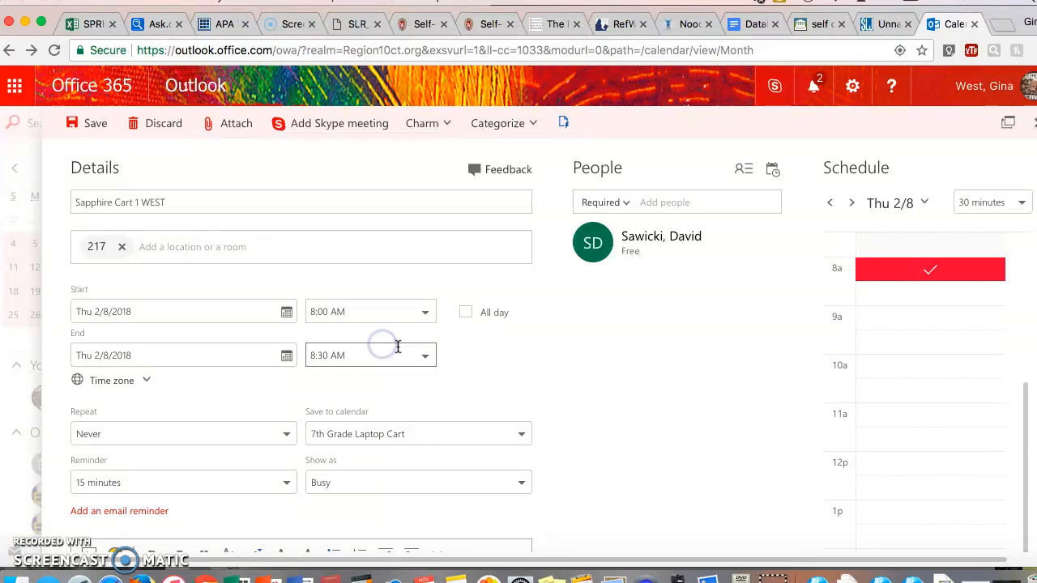
pyautogui.click(425, 355)
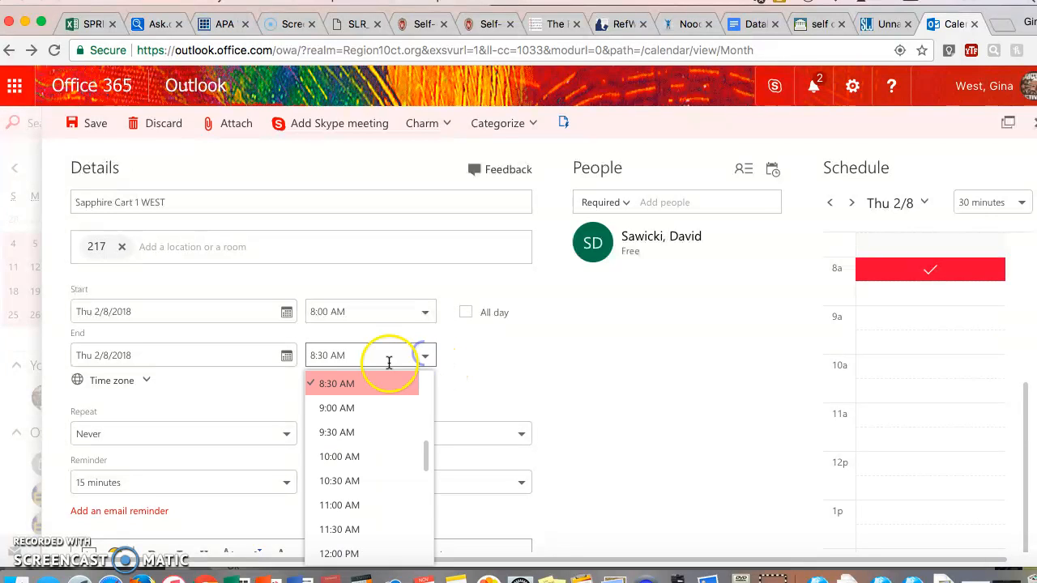
pyautogui.click(362, 479)
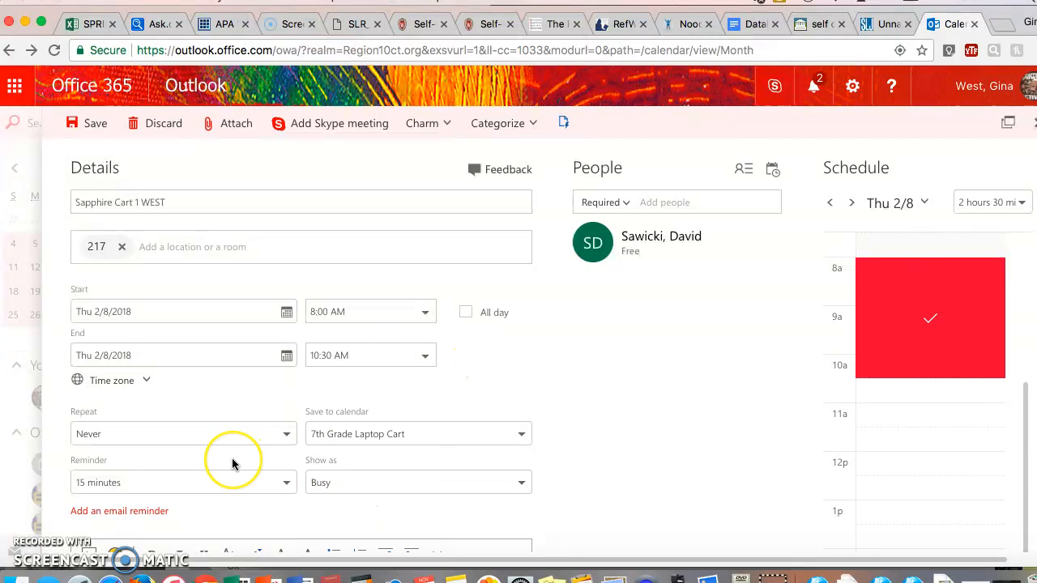
# Set the February 8 morning event to repeat every workday
pyautogui.scroll(-2, 232, 463)
pyautogui.scroll(-1, 232, 464)
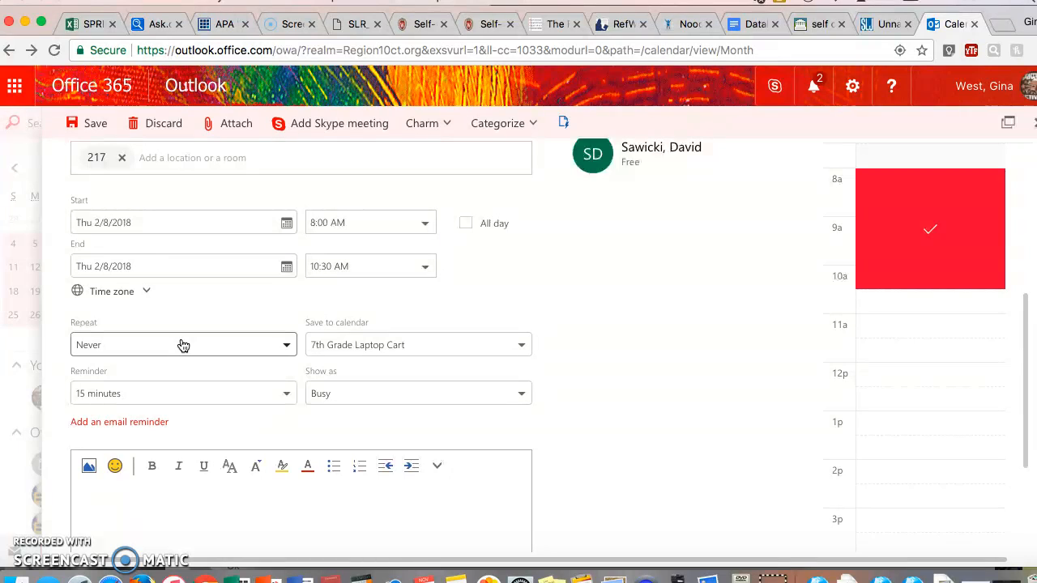
pyautogui.click(287, 345)
pyautogui.click(186, 430)
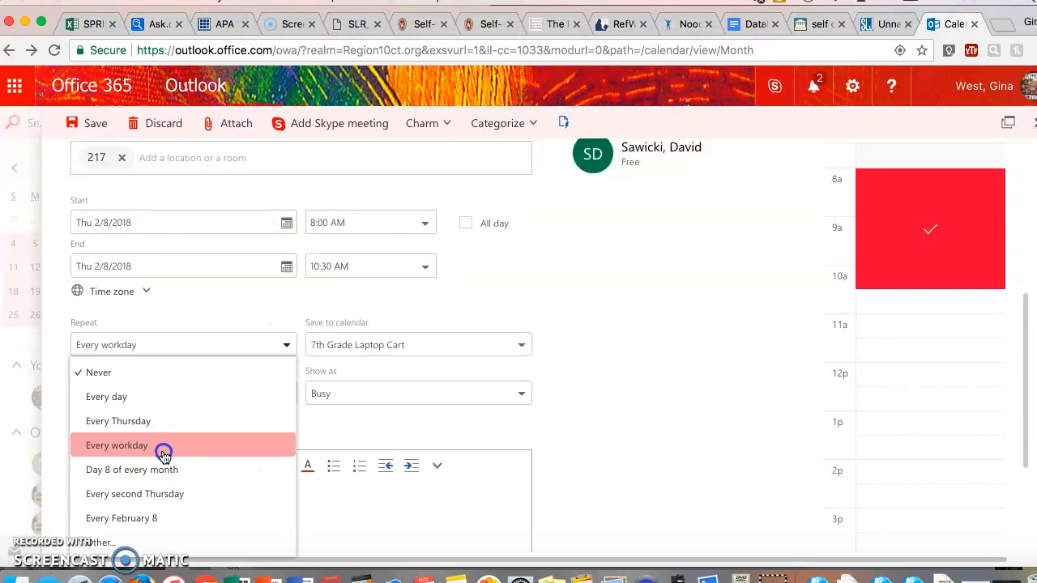
pyautogui.click(164, 449)
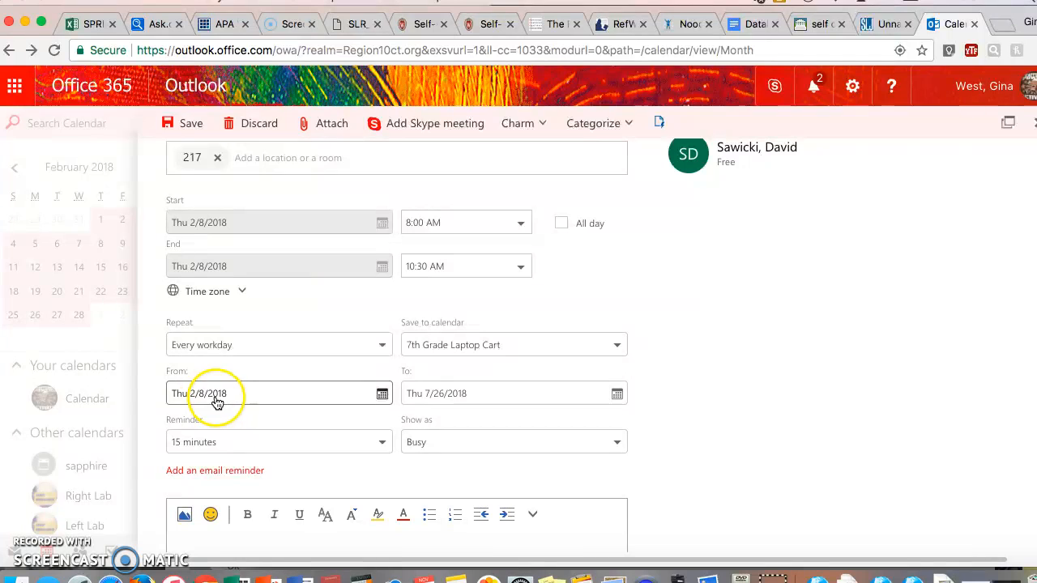
# End the morning event's recurrence on Thursday, February 15, 2018, and save the event
pyautogui.click(475, 399)
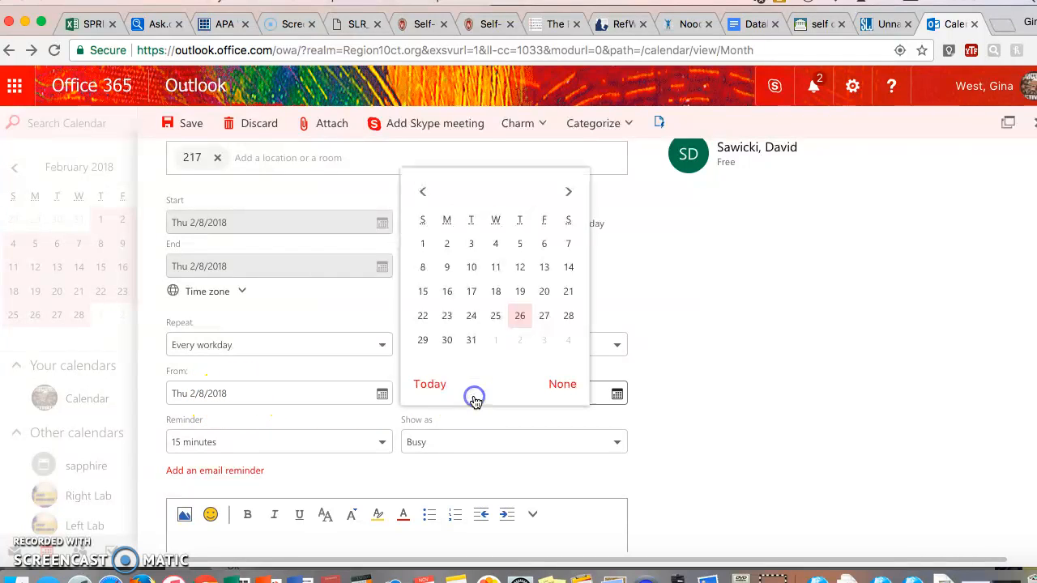
pyautogui.click(423, 192)
pyautogui.click(422, 191)
pyautogui.click(422, 192)
pyautogui.click(422, 192)
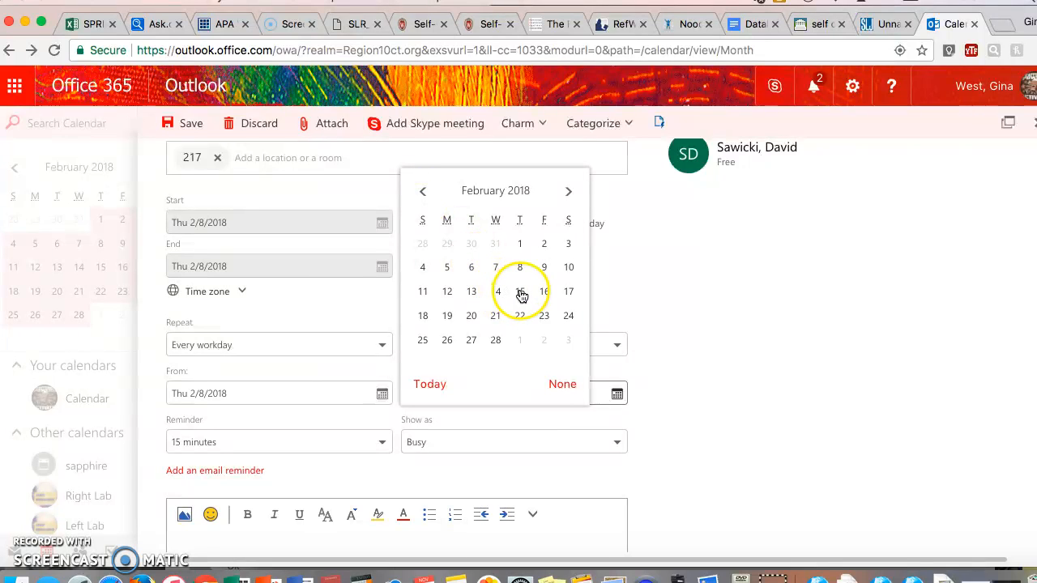
pyautogui.click(521, 293)
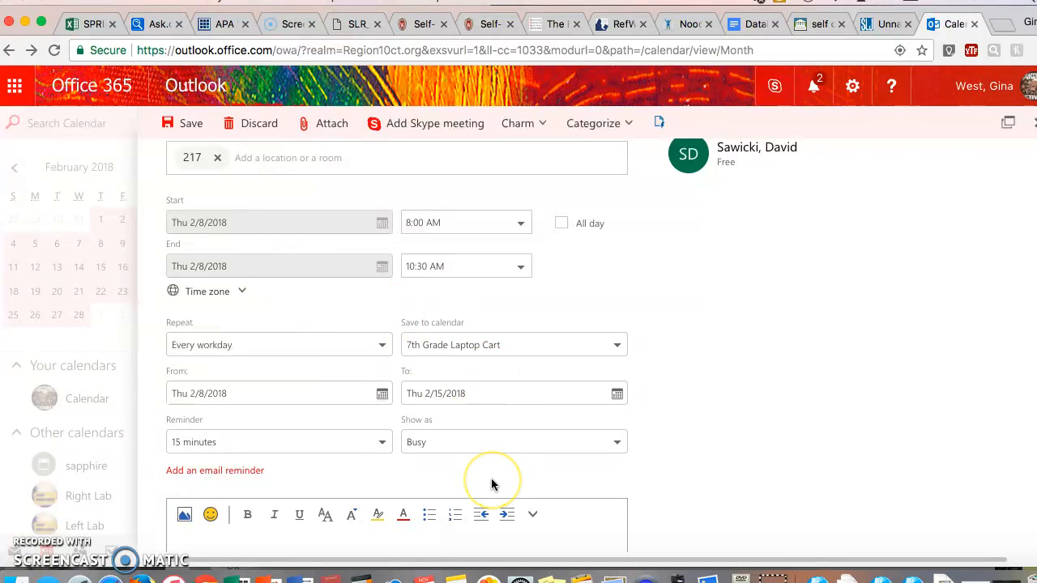
pyautogui.scroll(-1, 491, 485)
pyautogui.scroll(3, 491, 481)
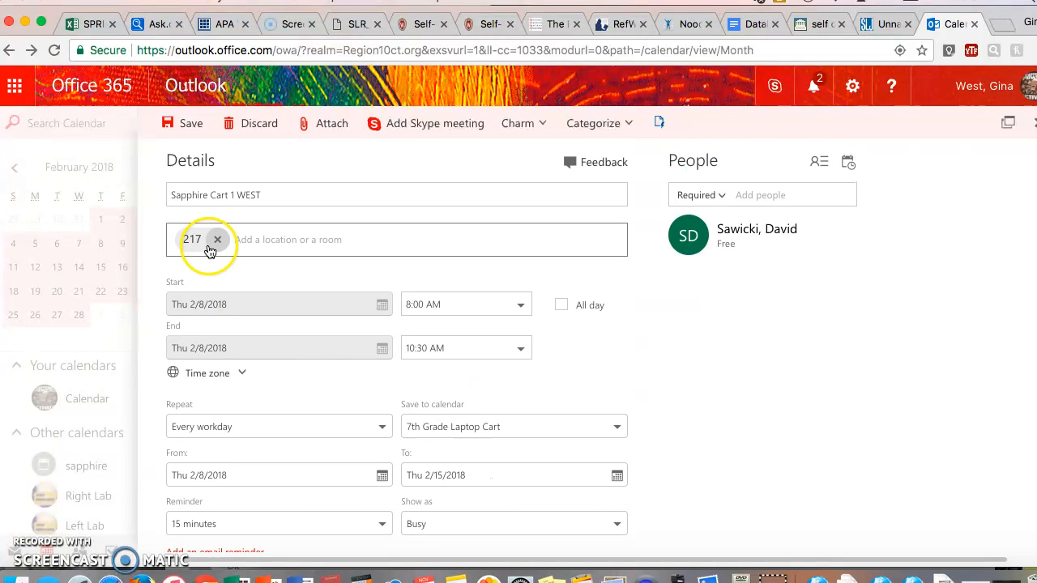
pyautogui.click(188, 124)
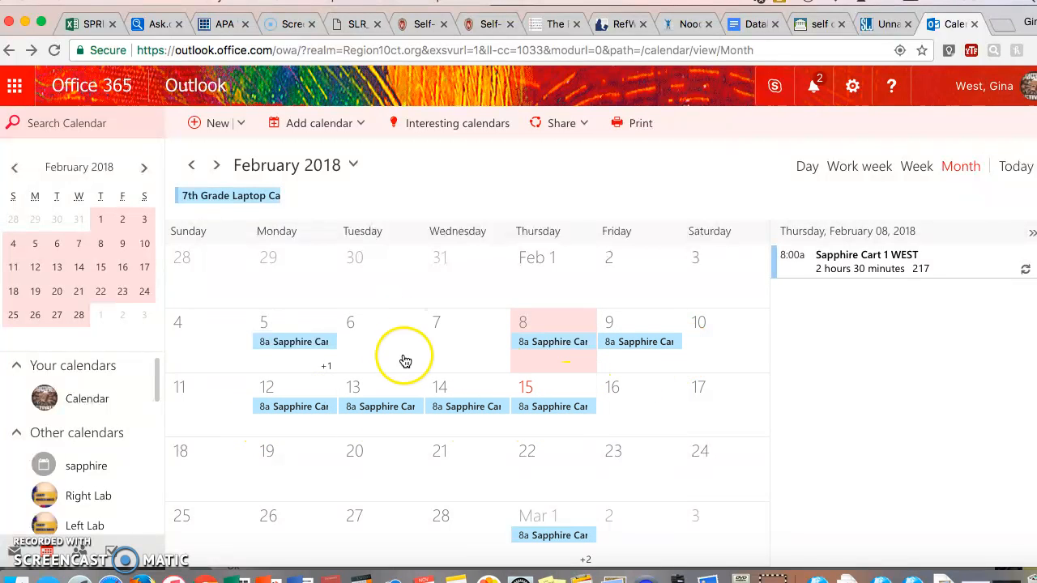
# Create a second event on Thursday, February 8, titled "Sapphire Cart 1" plus the teacher's last name, with location 217
pyautogui.doubleClick(545, 362)
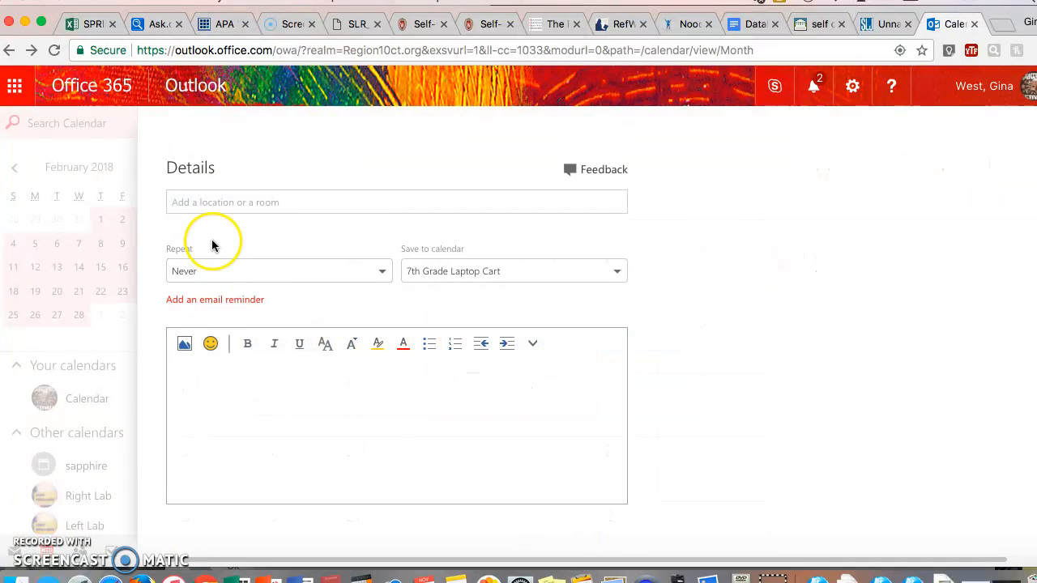
pyautogui.click(235, 201)
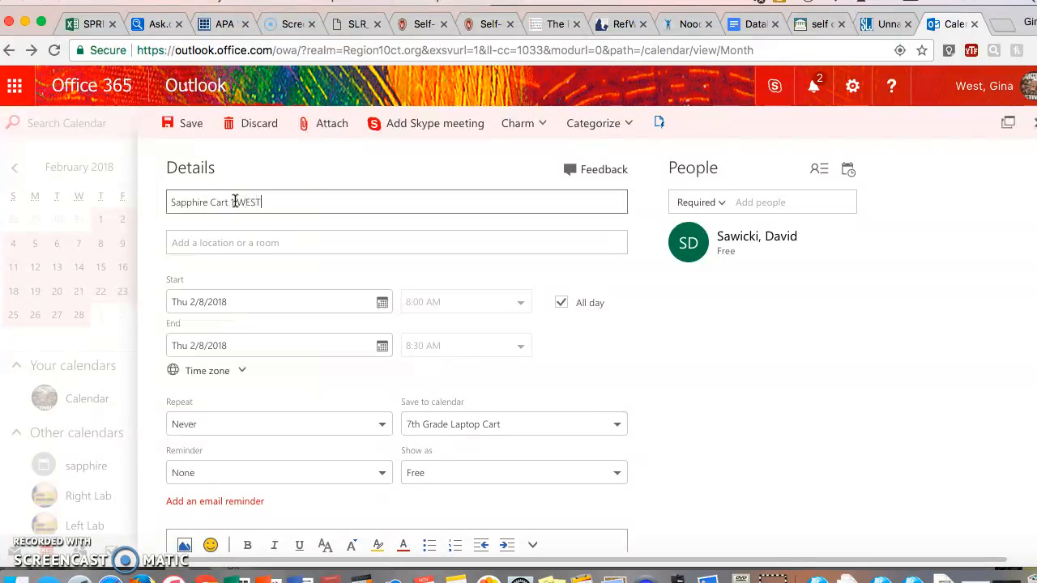
pyautogui.click(232, 244)
pyautogui.write('21')
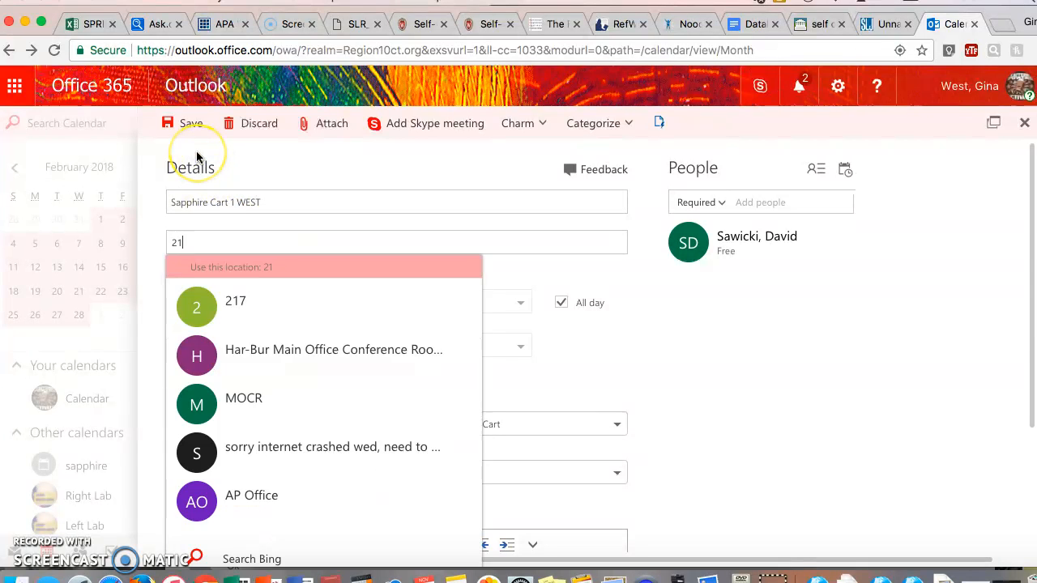
pyautogui.write('7')
pyautogui.click(242, 301)
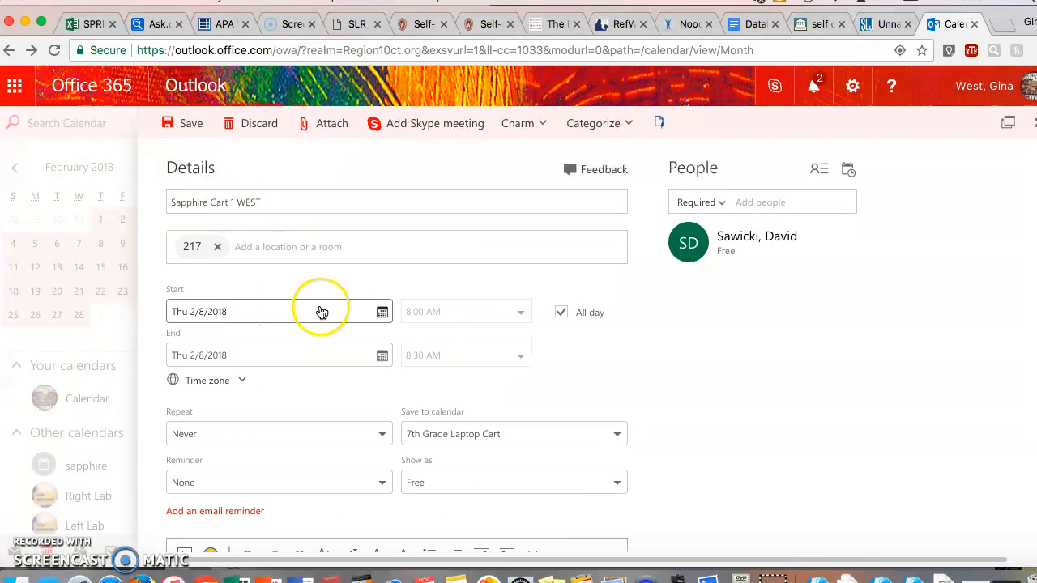
# Turn off the all-day option for the second February 8 event and schedule it from 12:30 PM to 3:00 PM
pyautogui.click(453, 320)
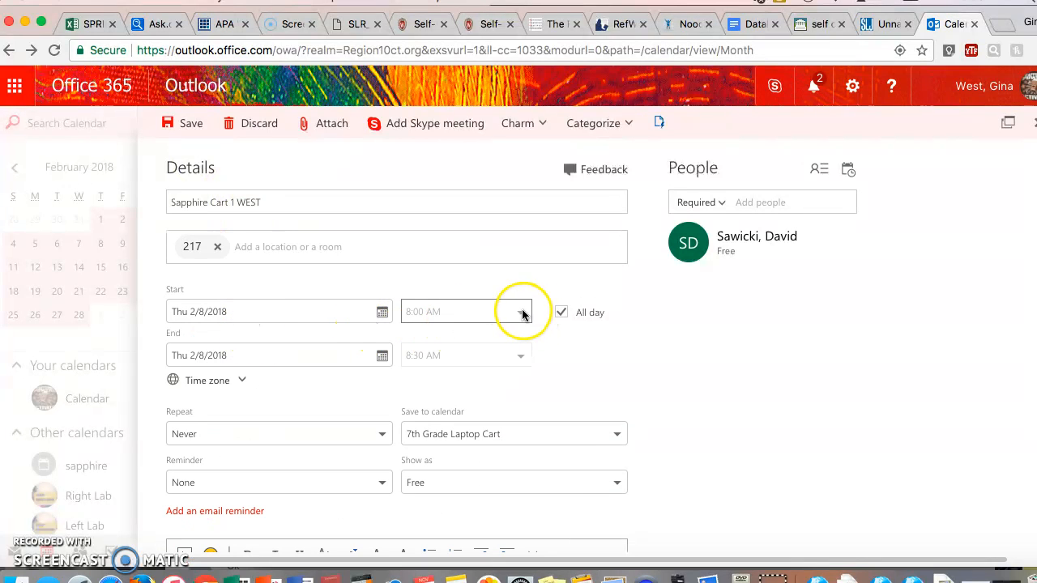
pyautogui.click(561, 313)
pyautogui.click(422, 315)
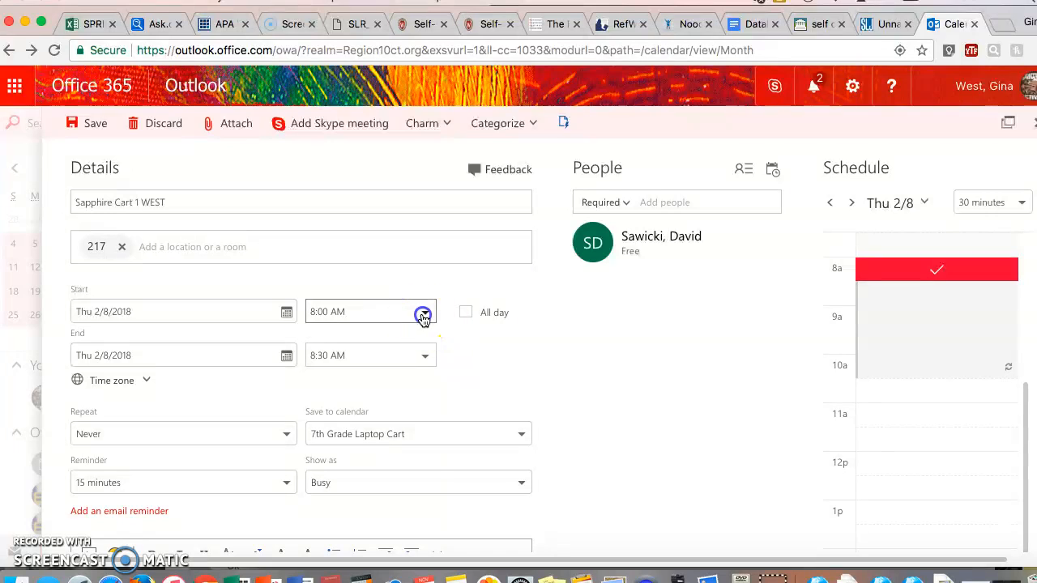
pyautogui.scroll(-3, 397, 420)
pyautogui.scroll(-1, 397, 420)
pyautogui.click(349, 378)
pyautogui.click(419, 357)
pyautogui.click(423, 357)
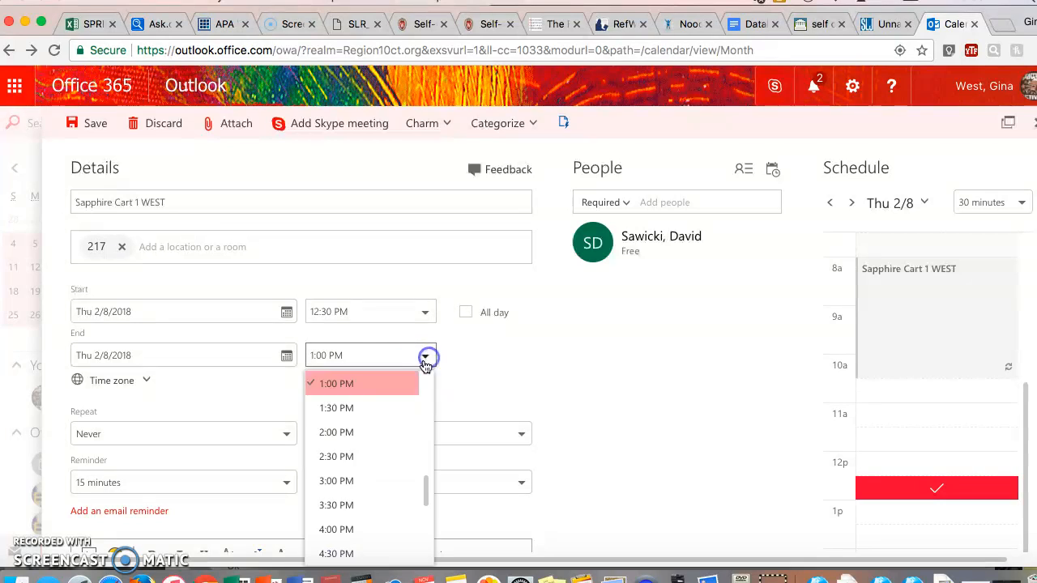
pyautogui.click(370, 490)
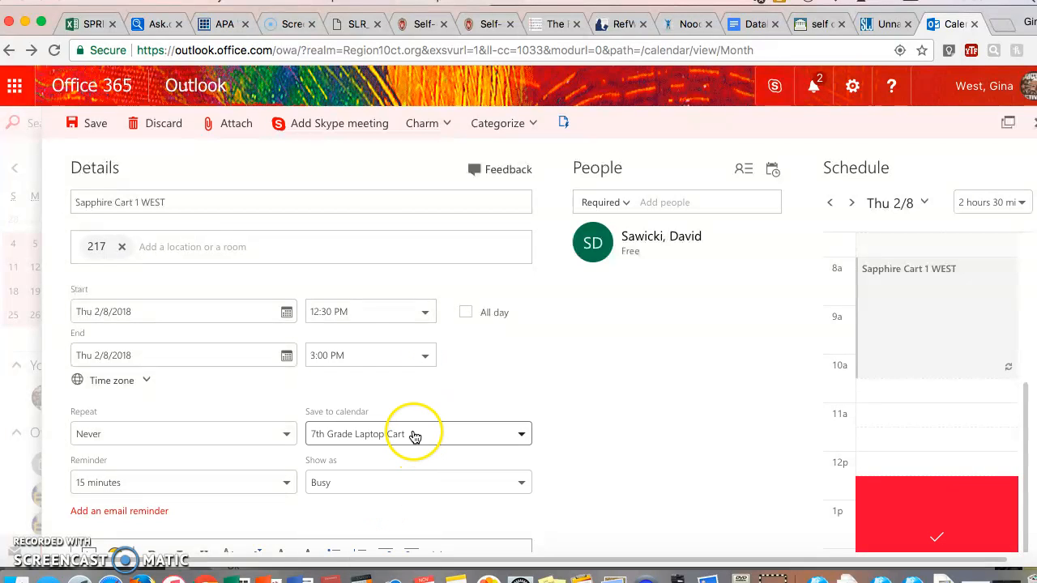
# Repeat the afternoon event every workday until Thursday, February 15, 2018, and save it
pyautogui.click(278, 442)
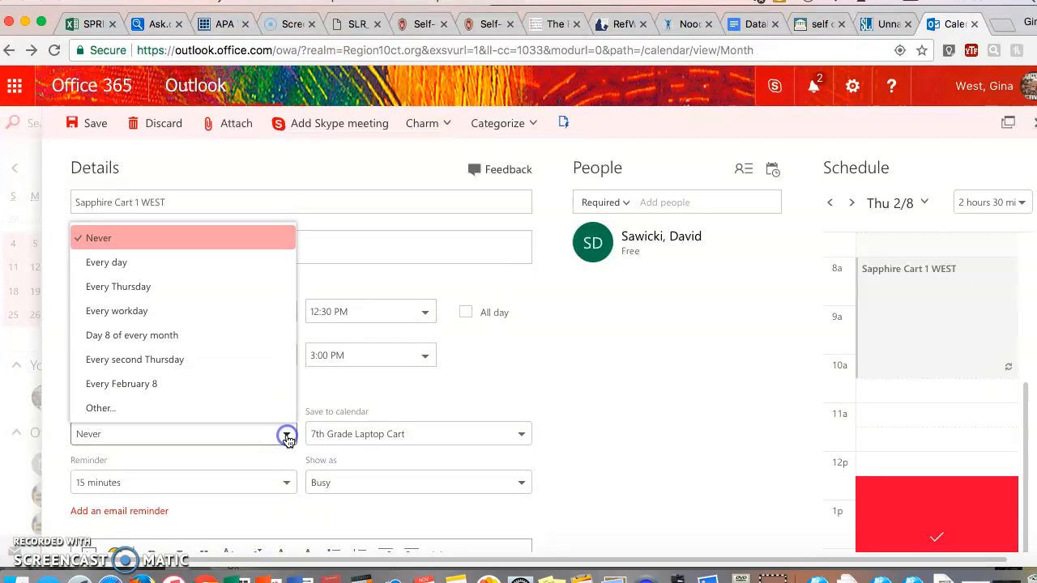
pyautogui.click(156, 317)
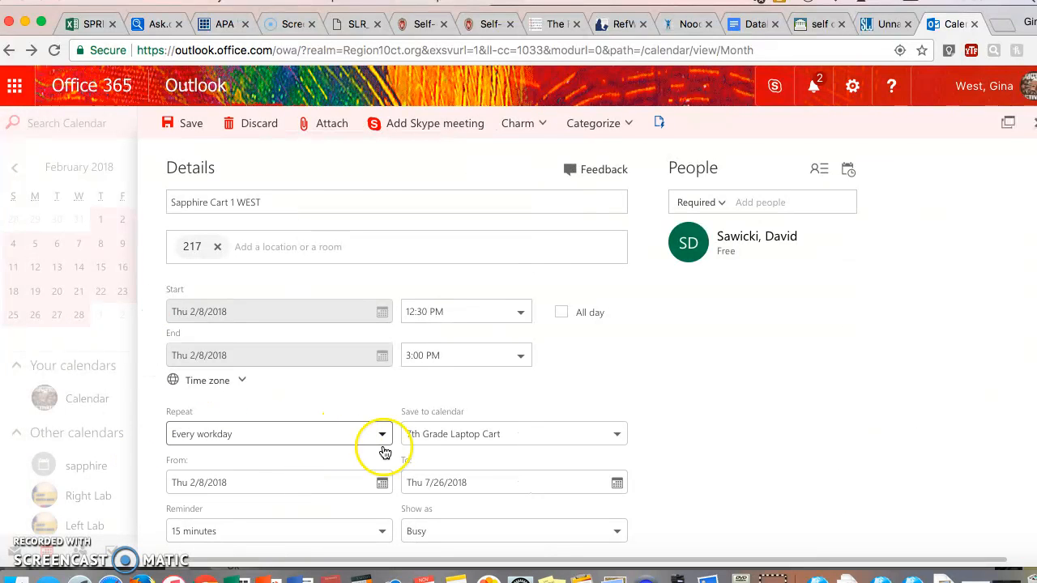
pyautogui.scroll(-1, 454, 459)
pyautogui.click(451, 437)
pyautogui.click(459, 433)
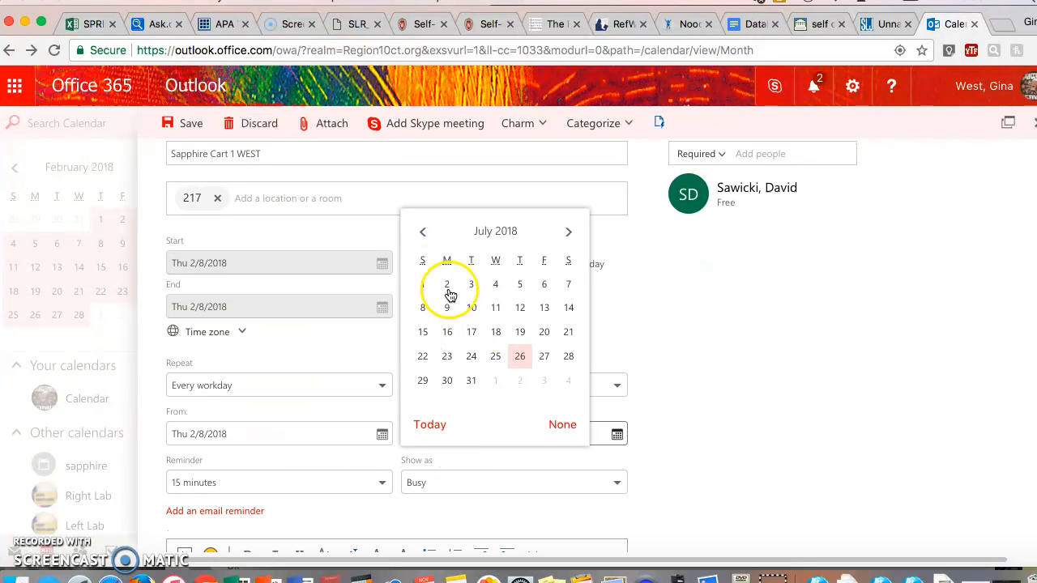
pyautogui.click(423, 233)
pyautogui.click(423, 232)
pyautogui.click(424, 233)
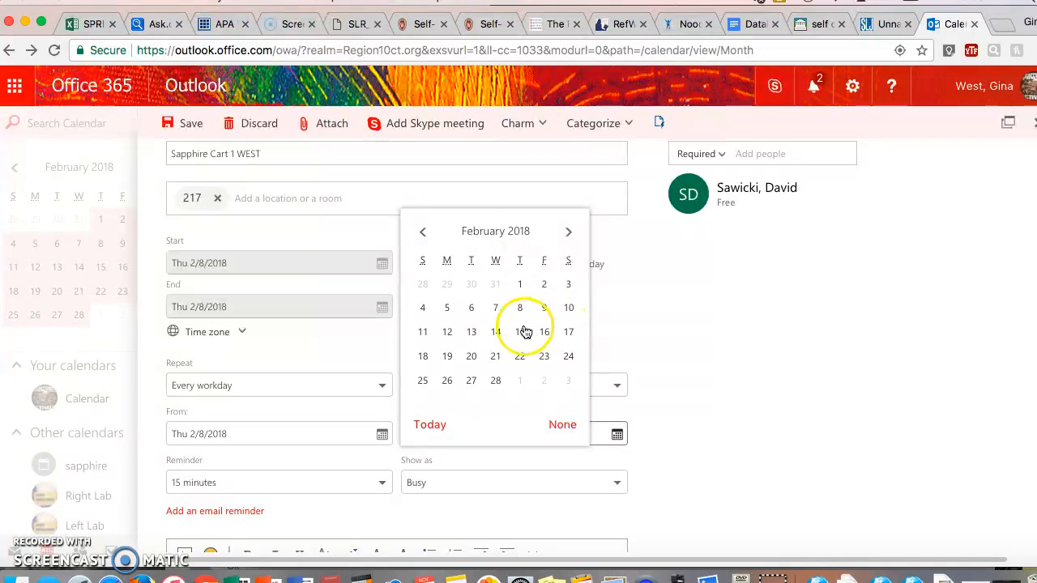
pyautogui.click(521, 332)
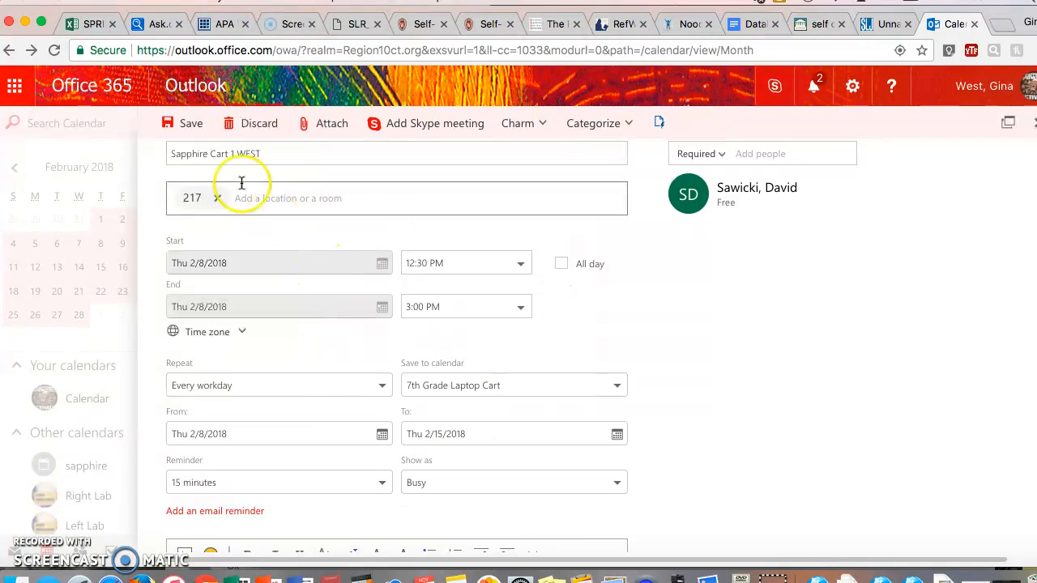
pyautogui.click(195, 128)
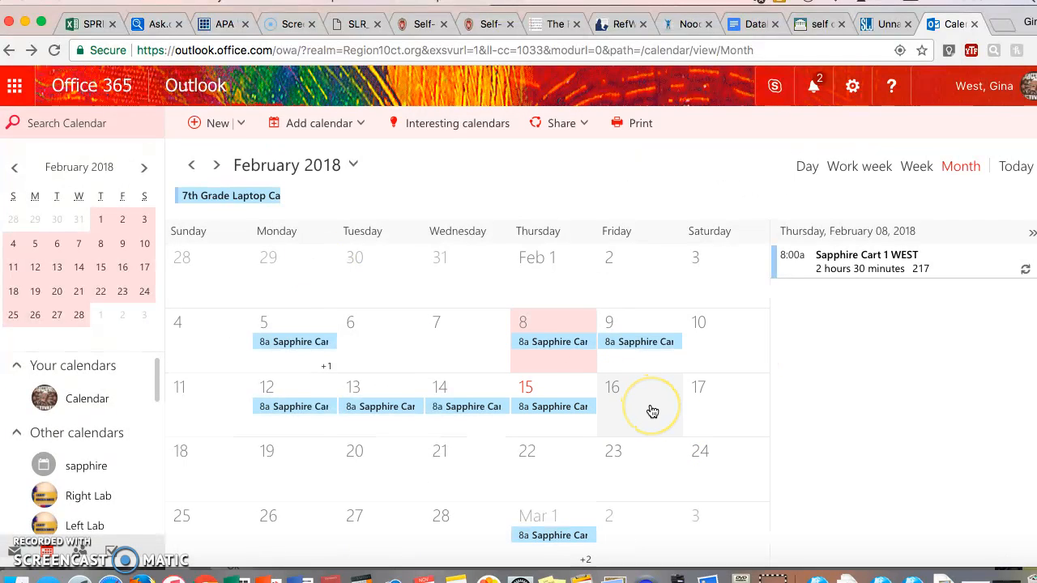
# Review the February 8 bookings in the day view and return to the month view
pyautogui.click(584, 368)
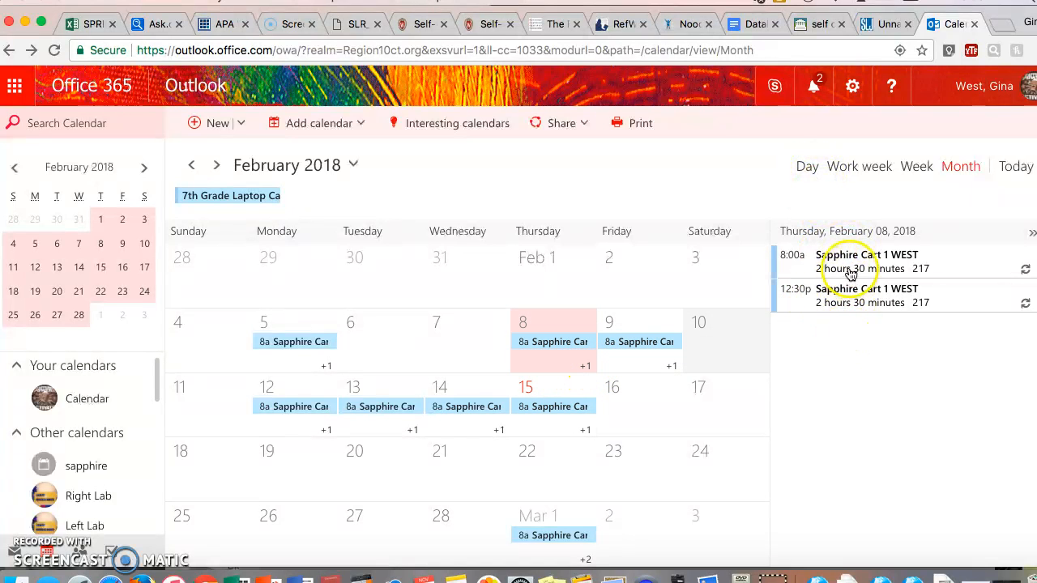
pyautogui.click(806, 167)
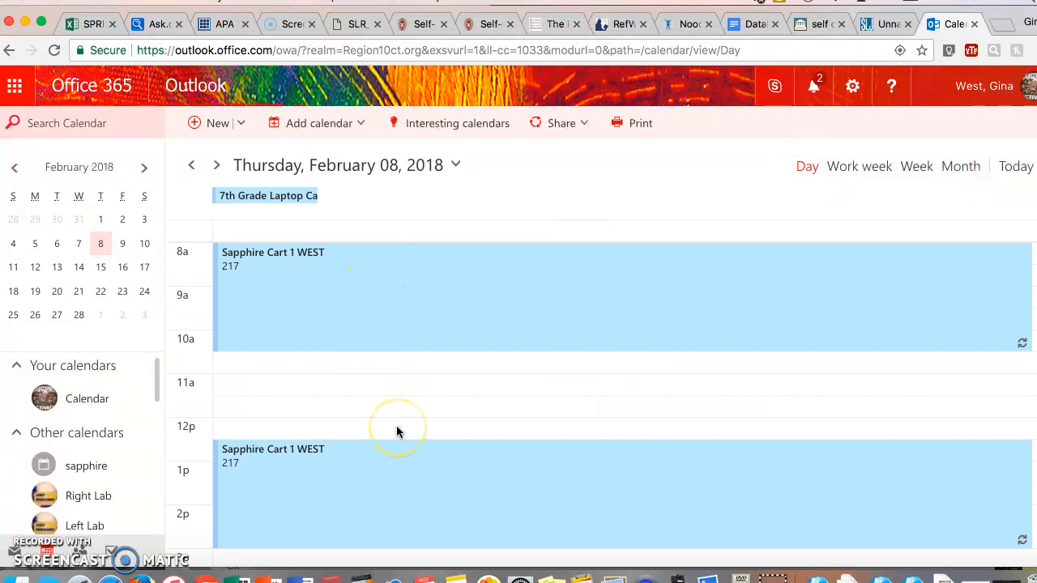
pyautogui.scroll(-1, 348, 344)
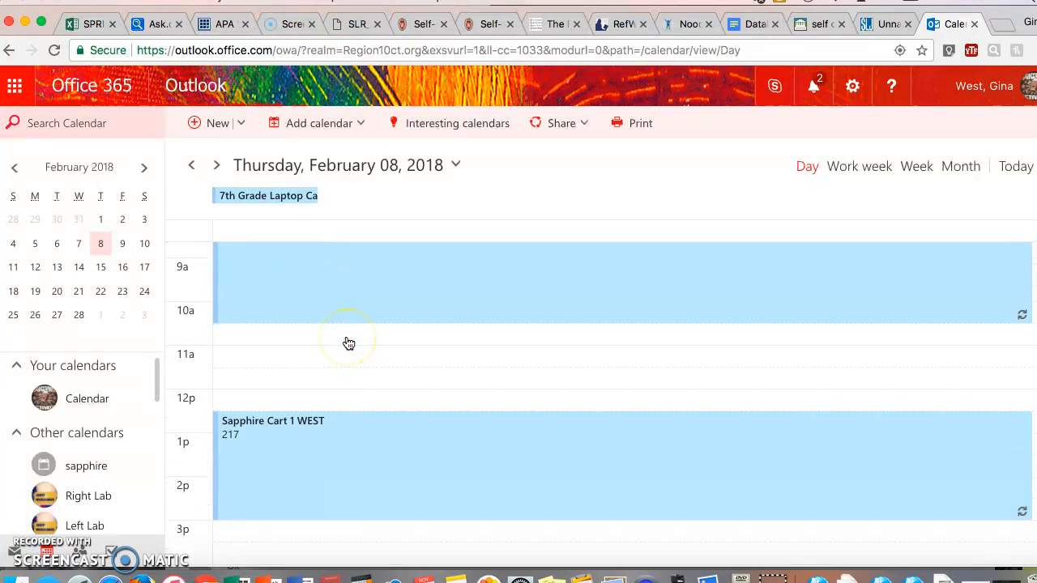
pyautogui.scroll(2, 348, 344)
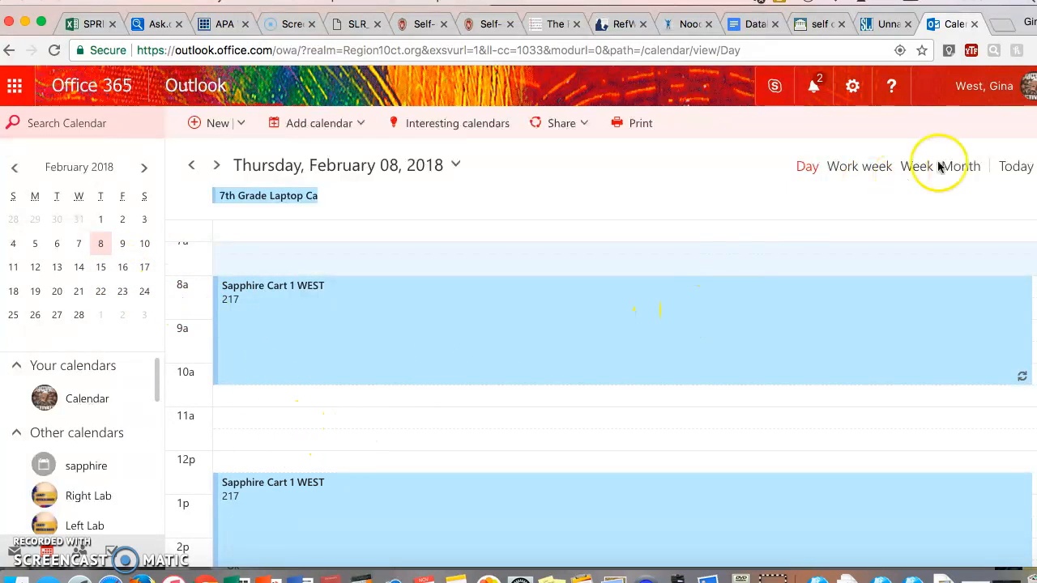
pyautogui.click(969, 167)
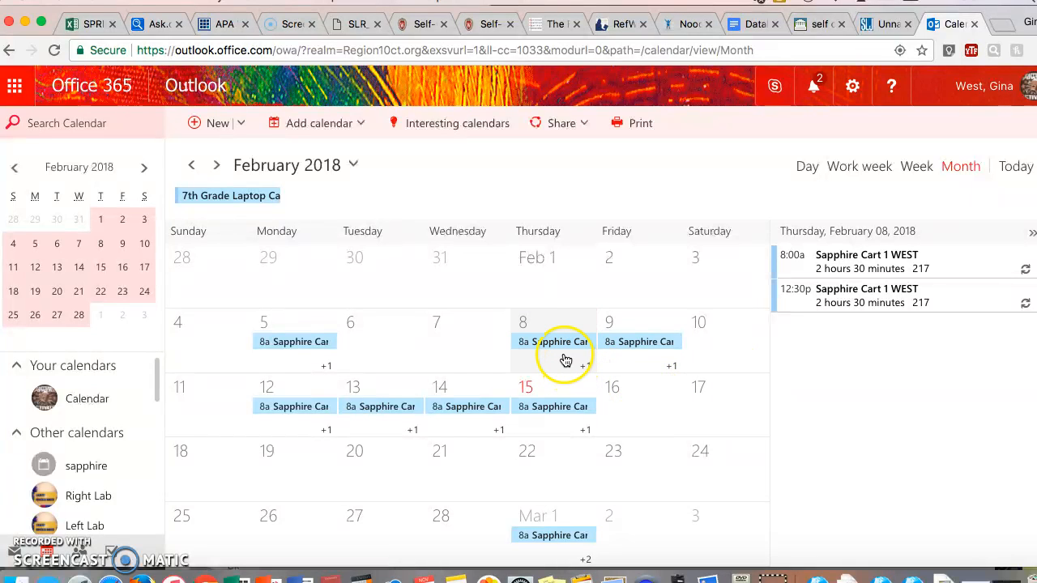
# Start another timed event on Monday, February 5, titled "Sapphire Cart 1" plus a different teacher's last name, leaving the location blank
pyautogui.doubleClick(292, 328)
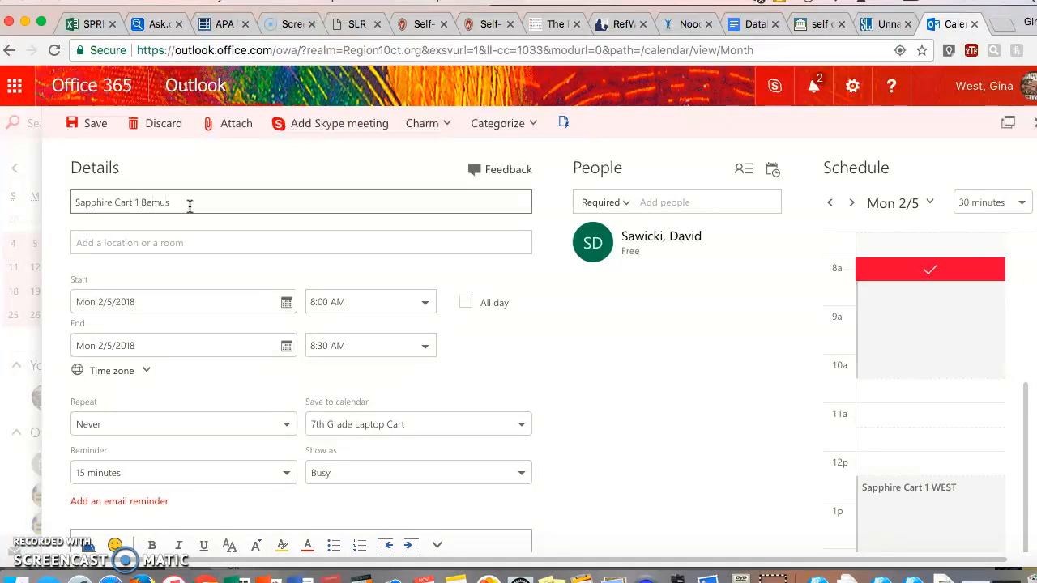
pyautogui.click(77, 229)
pyautogui.click(104, 243)
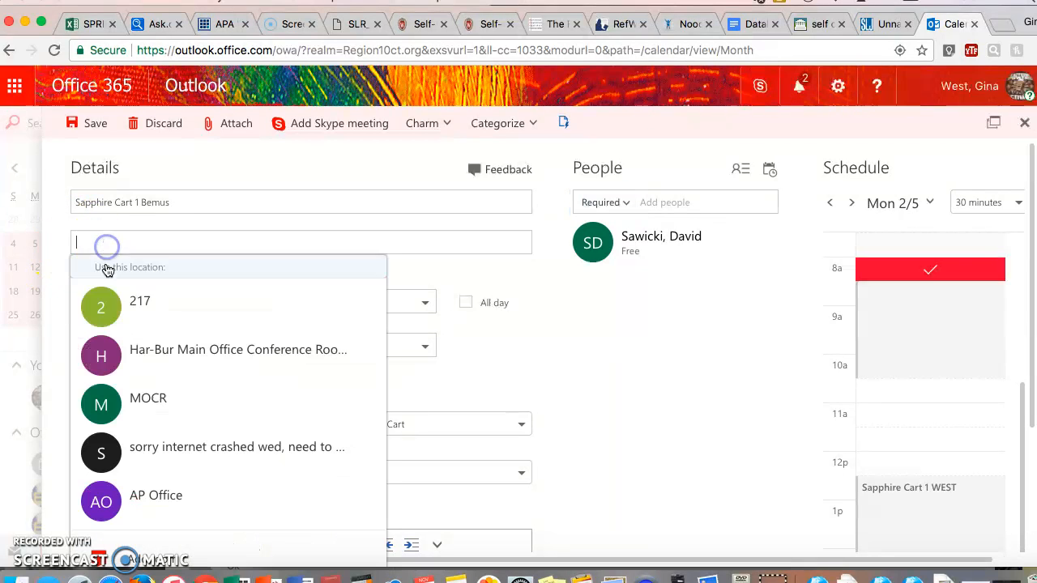
pyautogui.click(541, 351)
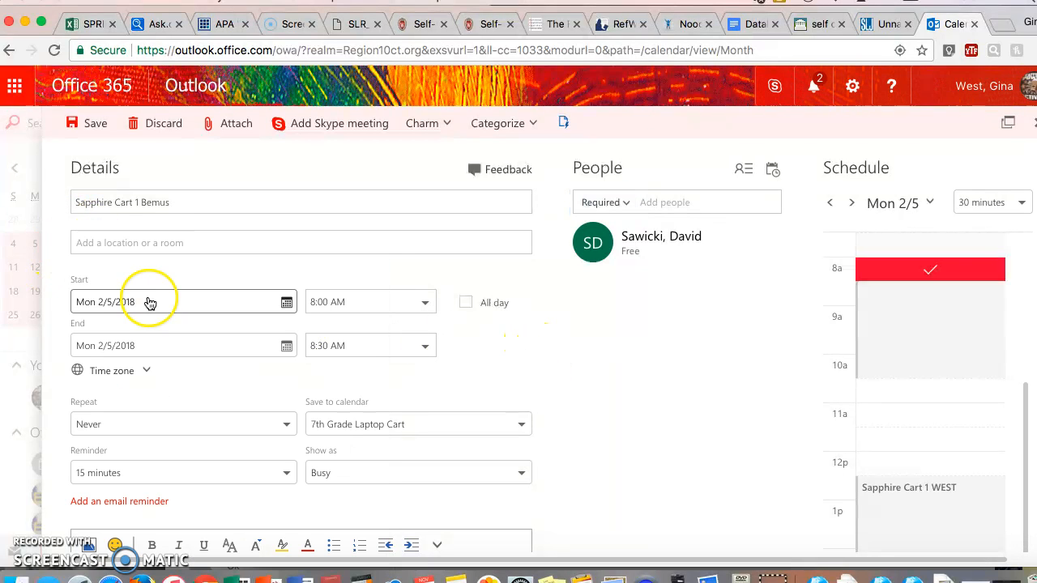
# Schedule the other teacher's February 5 booking from 10:30 AM to 12:30 PM
pyautogui.click(424, 303)
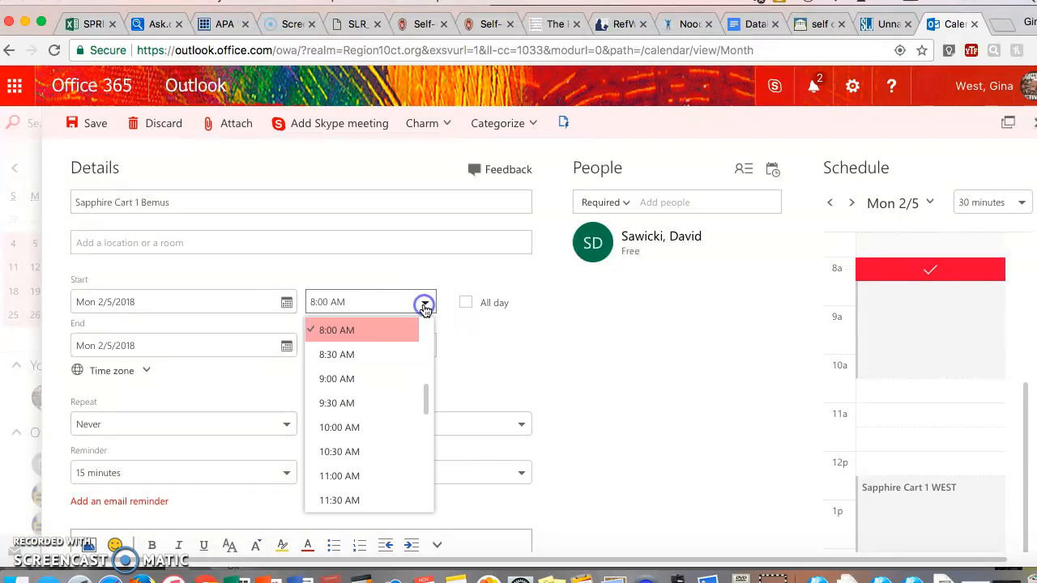
pyautogui.scroll(-1, 366, 436)
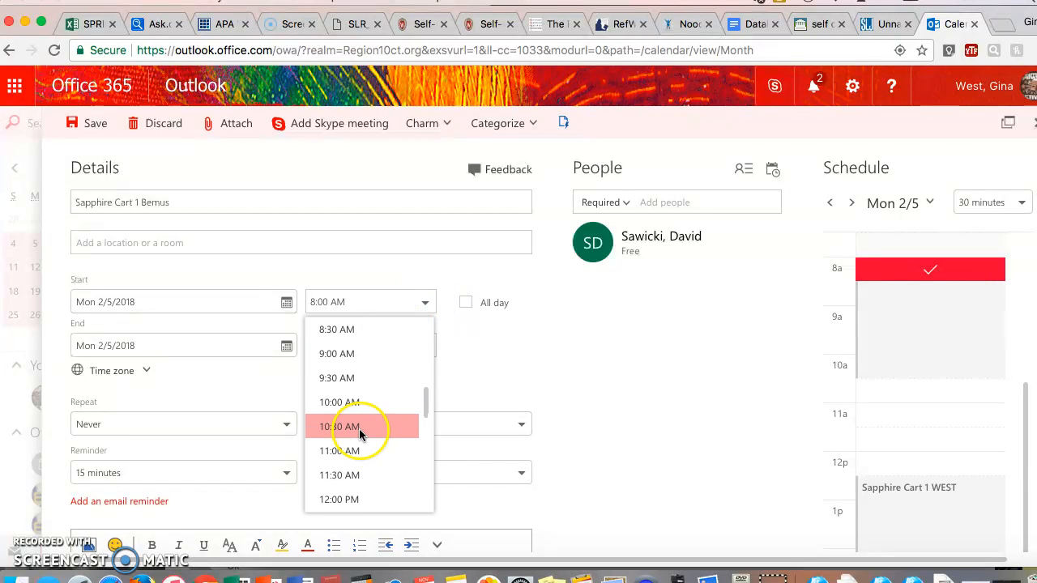
pyautogui.click(359, 429)
pyautogui.click(426, 348)
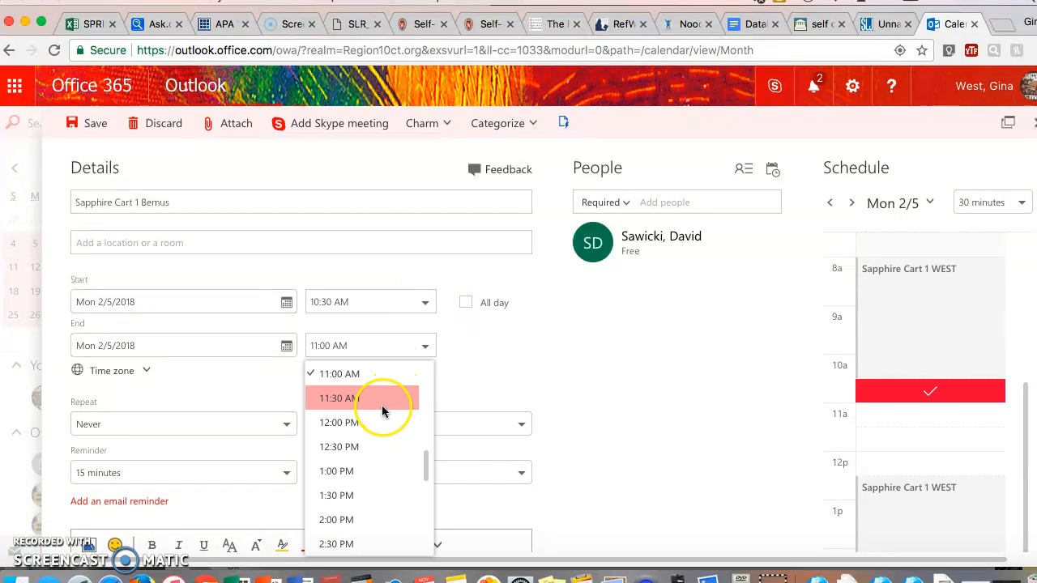
pyautogui.click(357, 446)
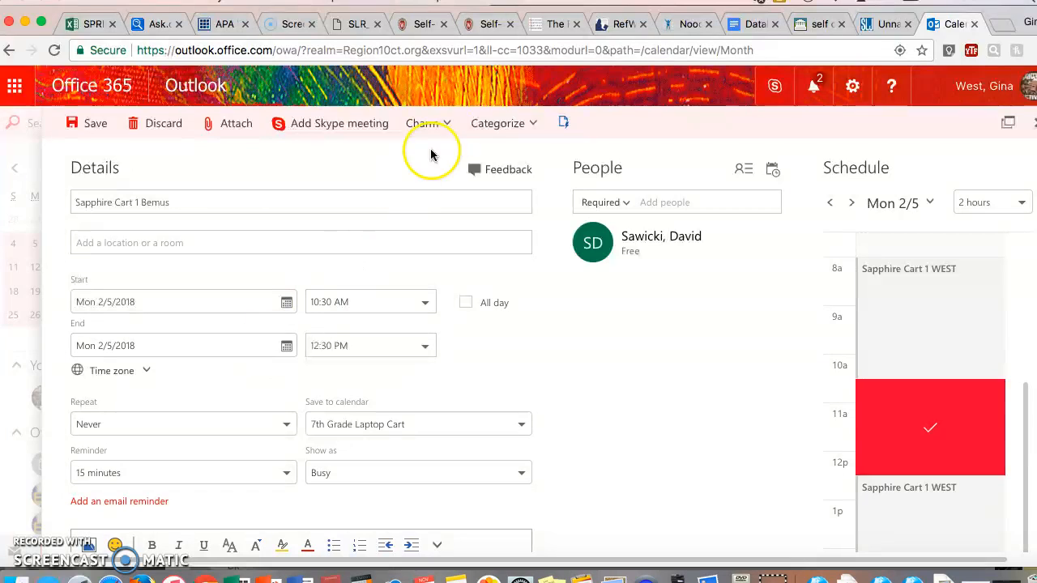
# Assign the Purple Category to the other teacher's booking and save the event
pyautogui.click(522, 126)
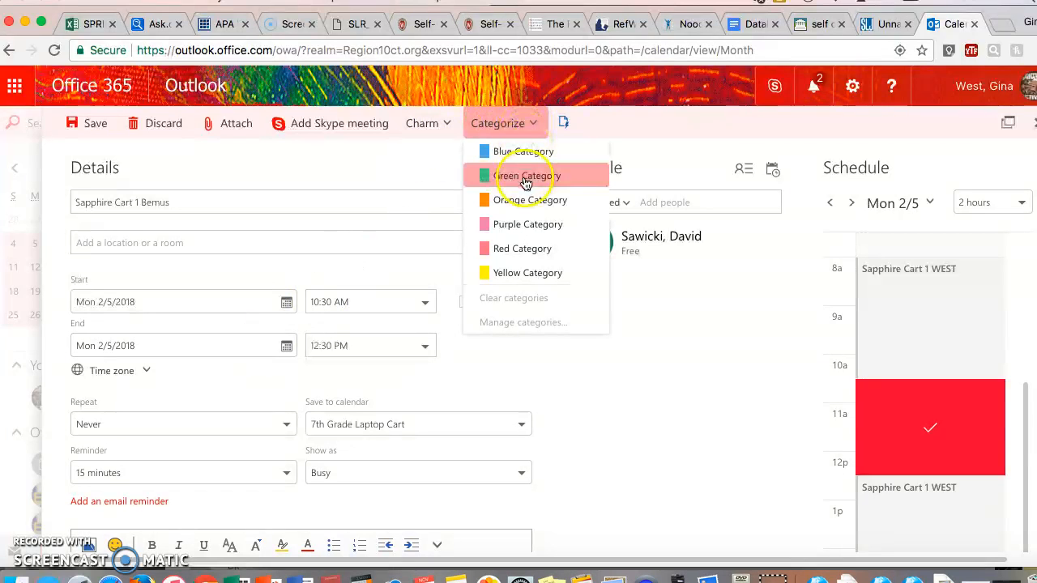
pyautogui.click(524, 229)
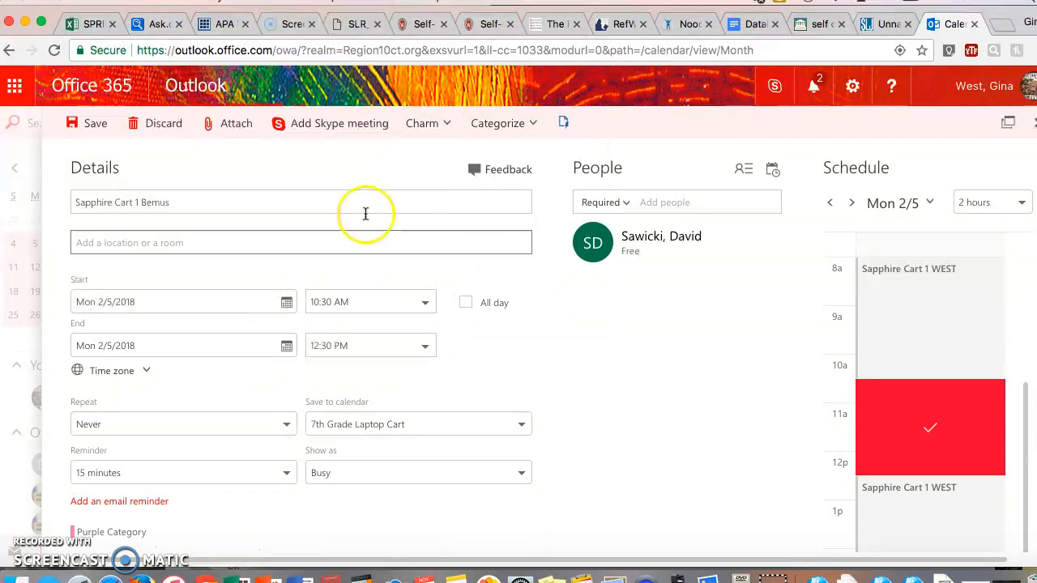
pyautogui.click(88, 124)
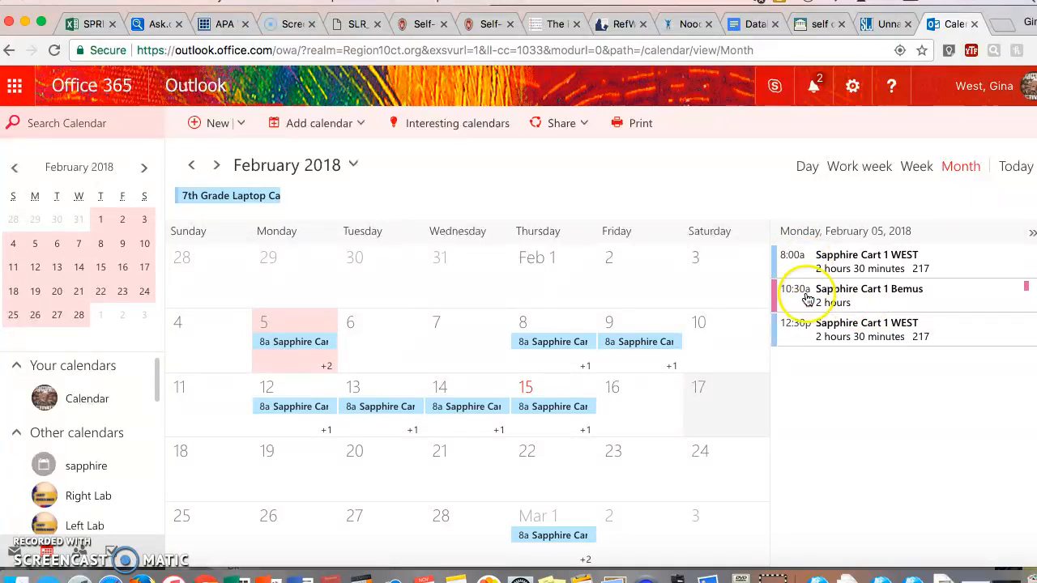
# Review the February 5 bookings in the day view and return to the month view
pyautogui.click(809, 168)
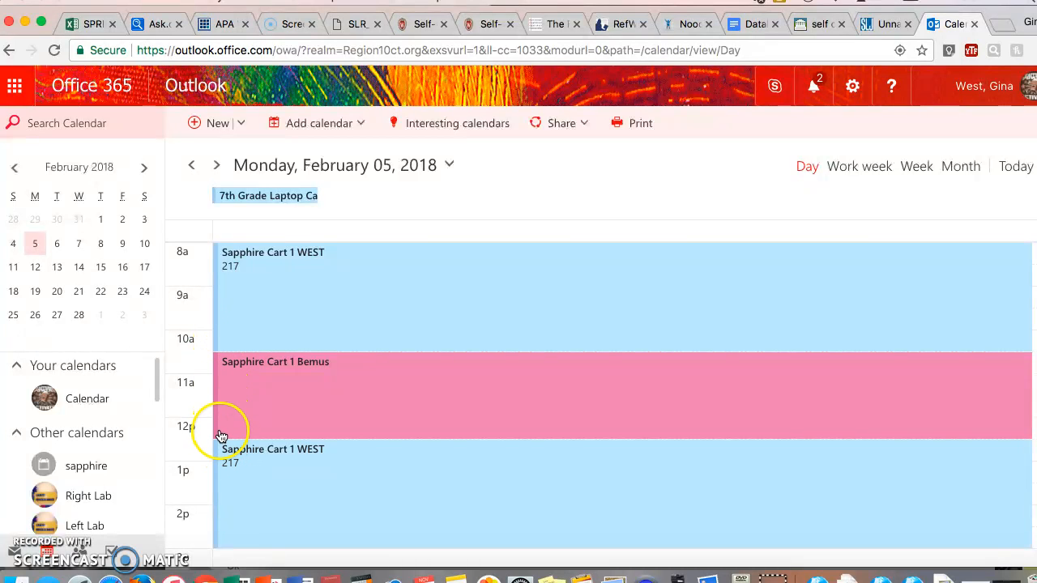
pyautogui.scroll(-2, 226, 536)
pyautogui.scroll(3, 227, 535)
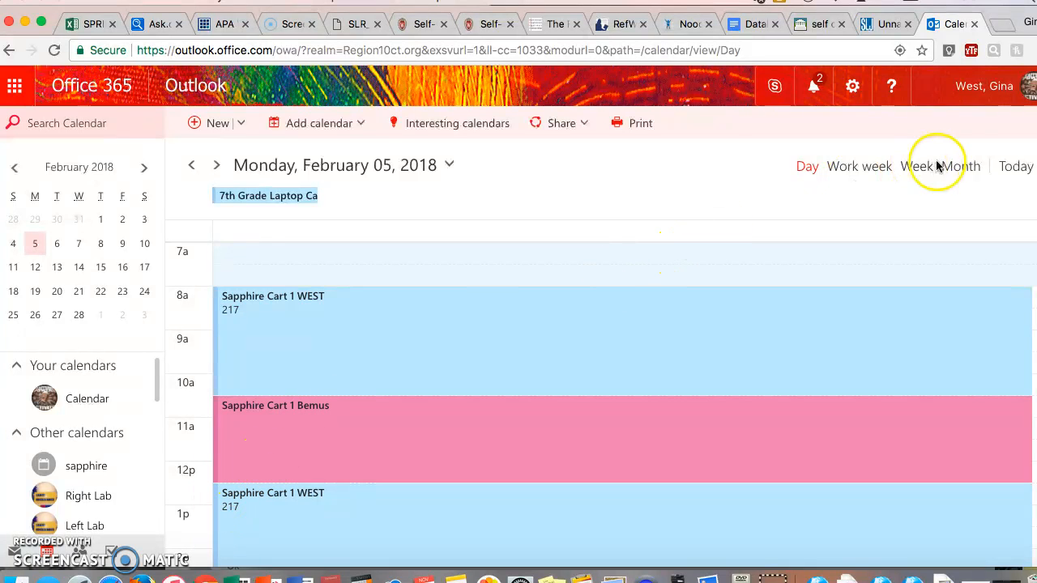
pyautogui.click(963, 166)
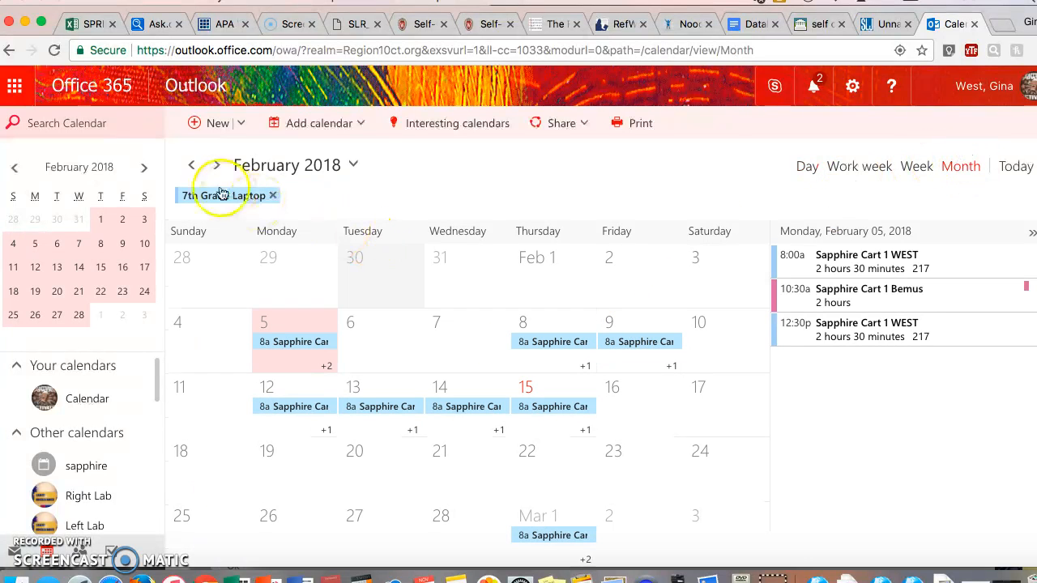
# Go back to November 2017, examine the November 1 bookings in the day view, including the all-day event, and return to the month view
pyautogui.click(192, 167)
pyautogui.click(192, 167)
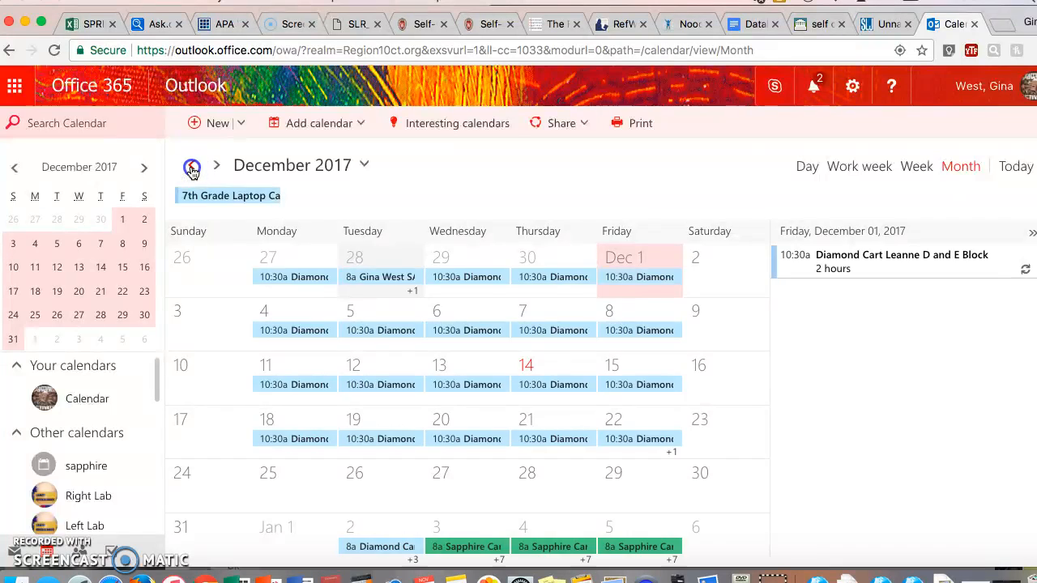
pyautogui.click(192, 167)
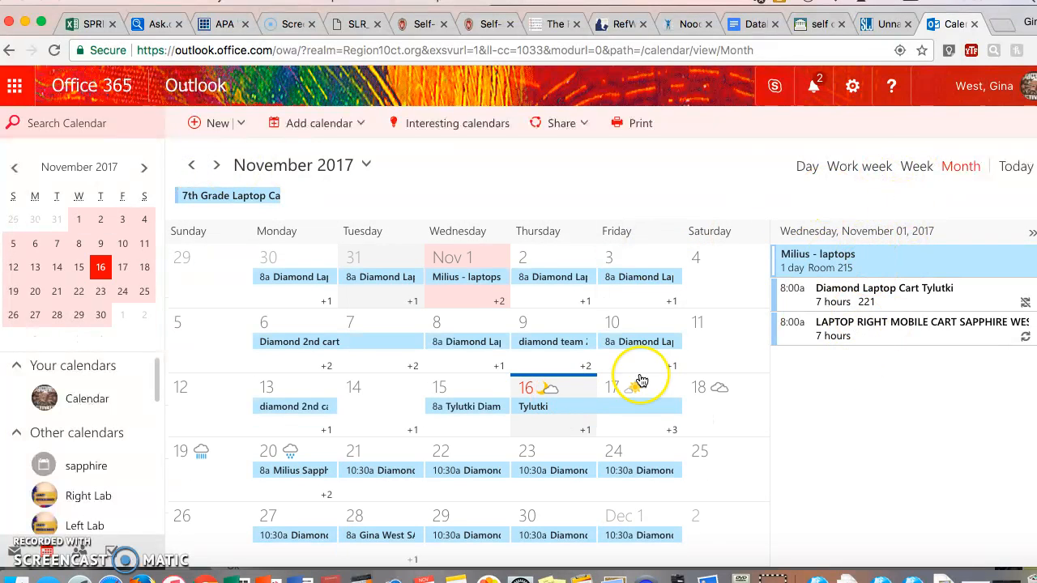
pyautogui.click(808, 168)
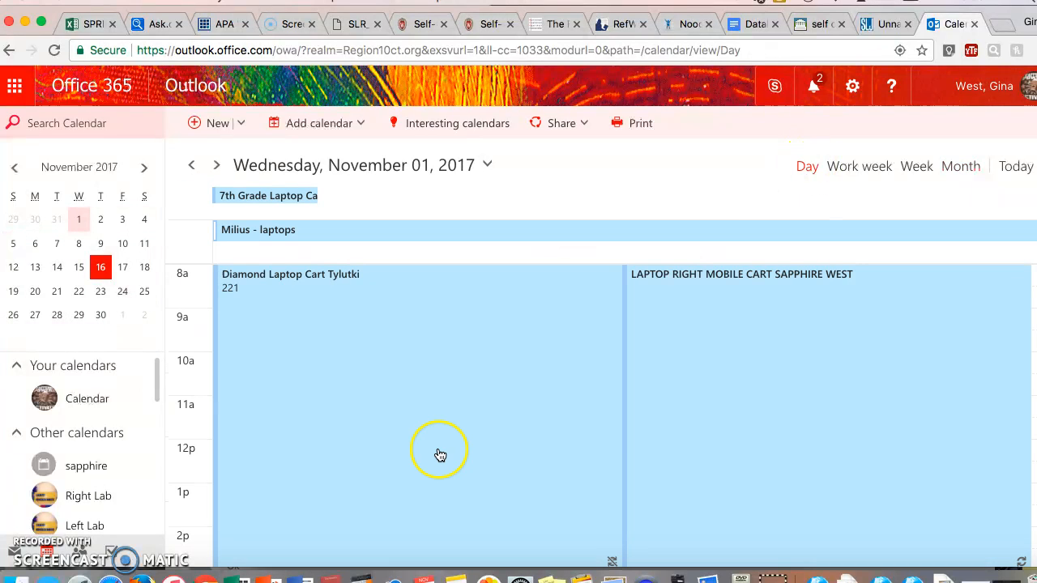
pyautogui.scroll(-3, 525, 453)
pyautogui.scroll(5, 524, 453)
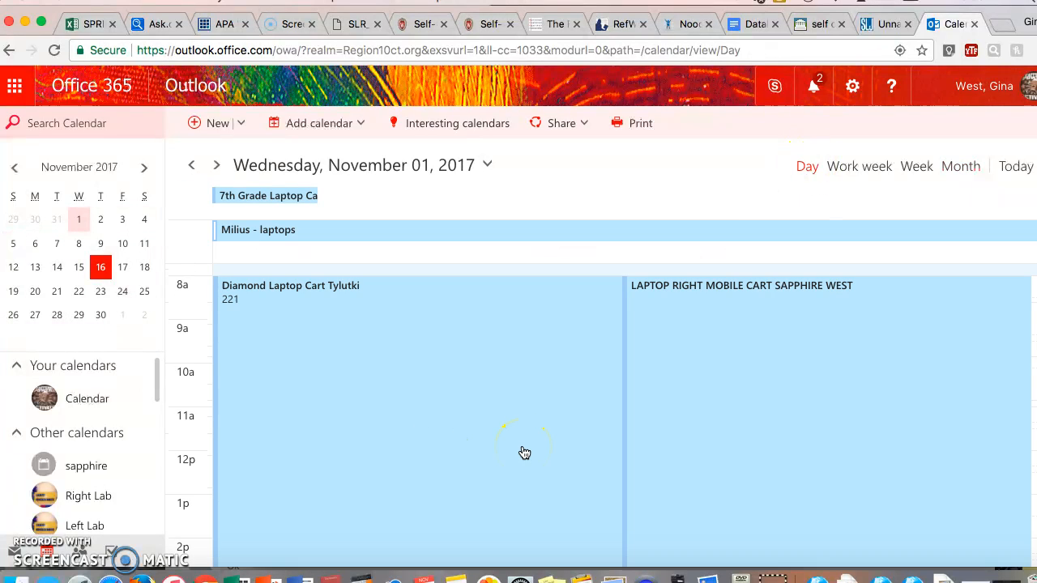
pyautogui.scroll(-2, 524, 453)
pyautogui.scroll(8, 525, 453)
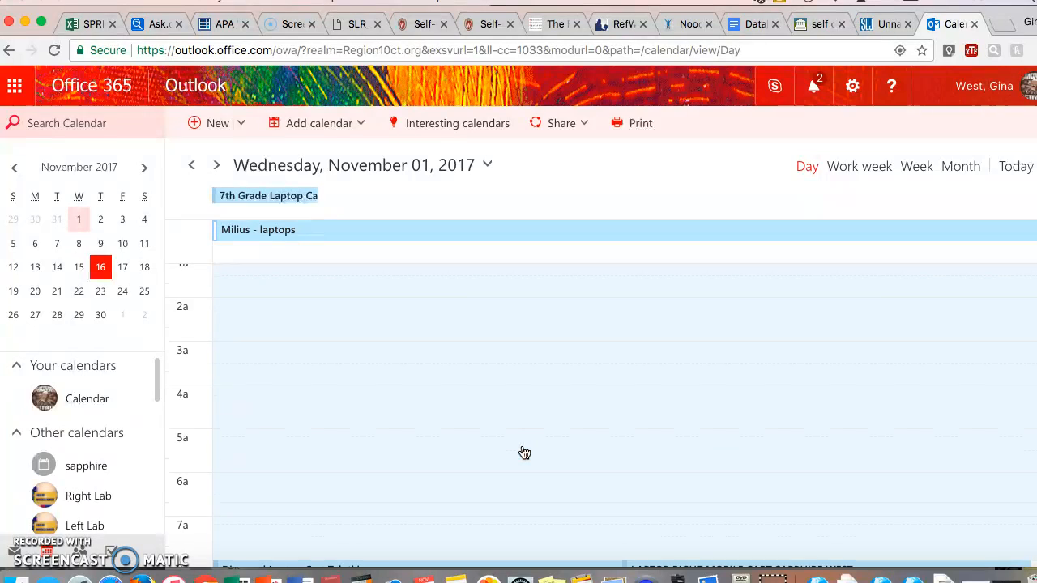
pyautogui.scroll(-12, 524, 453)
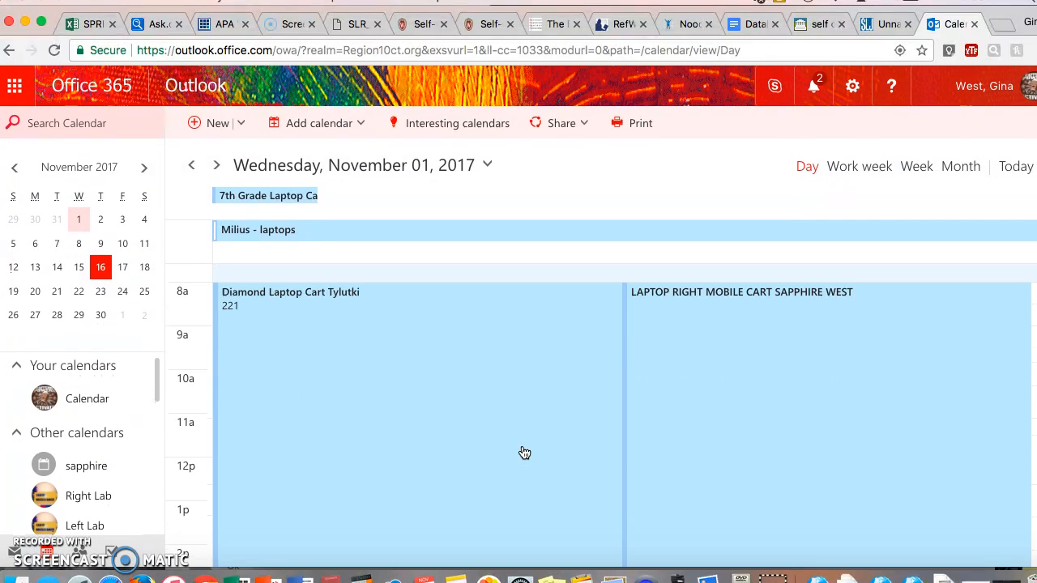
pyautogui.scroll(-4, 524, 453)
pyautogui.scroll(12, 524, 453)
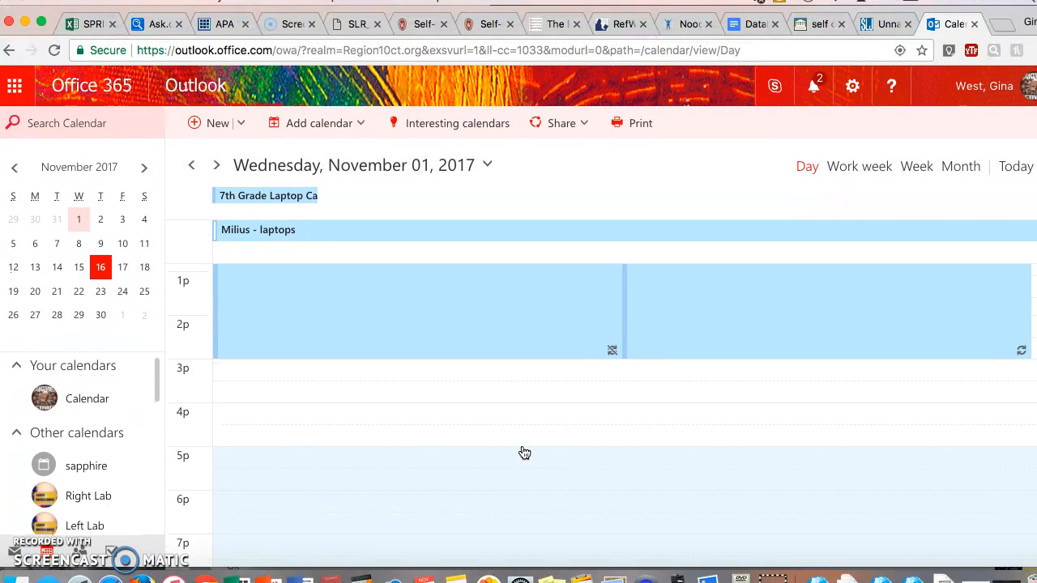
pyautogui.scroll(3, 524, 453)
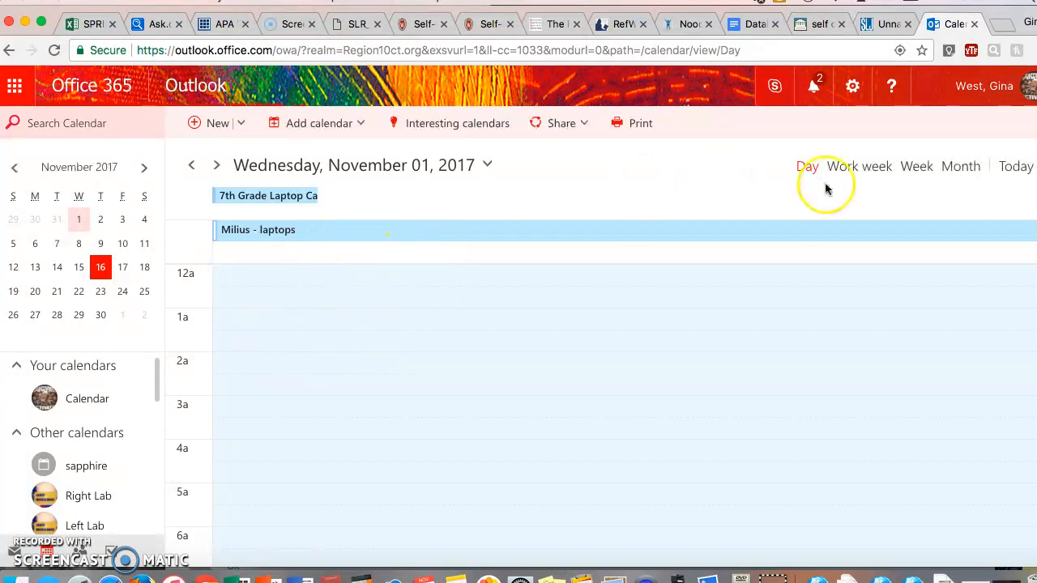
pyautogui.click(961, 171)
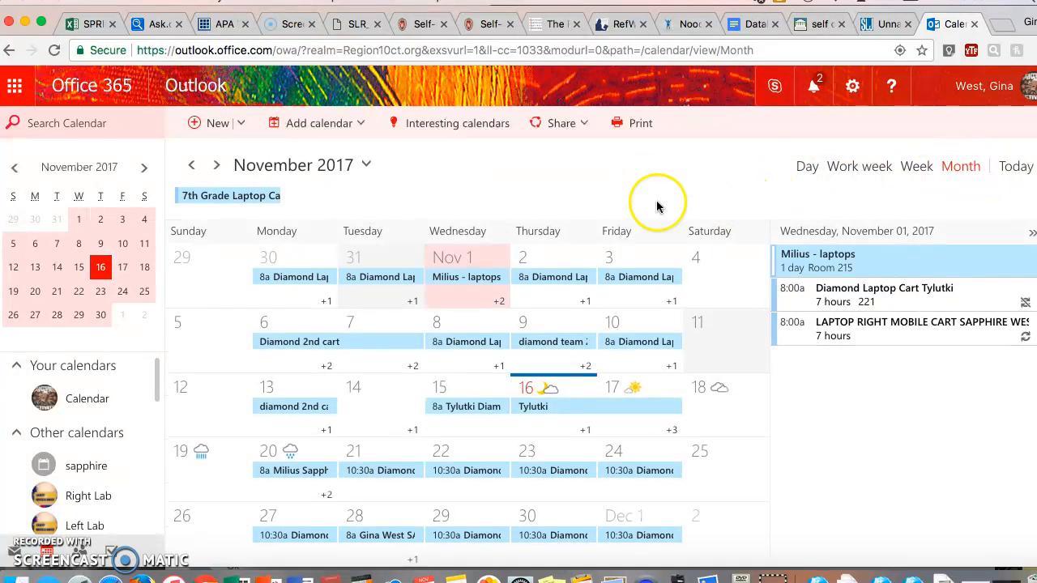